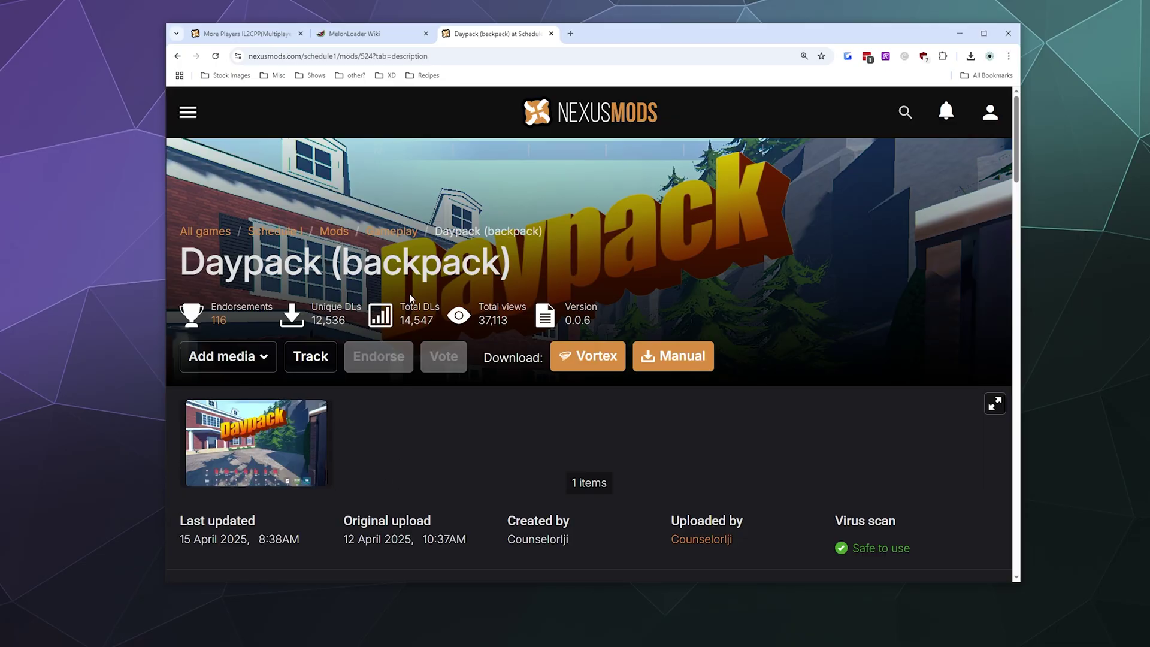
Step: View the Daypack preview image full size, then expand Requirements to reveal MelonLoader
{"action": "left_click", "coordinate": [258, 468]}
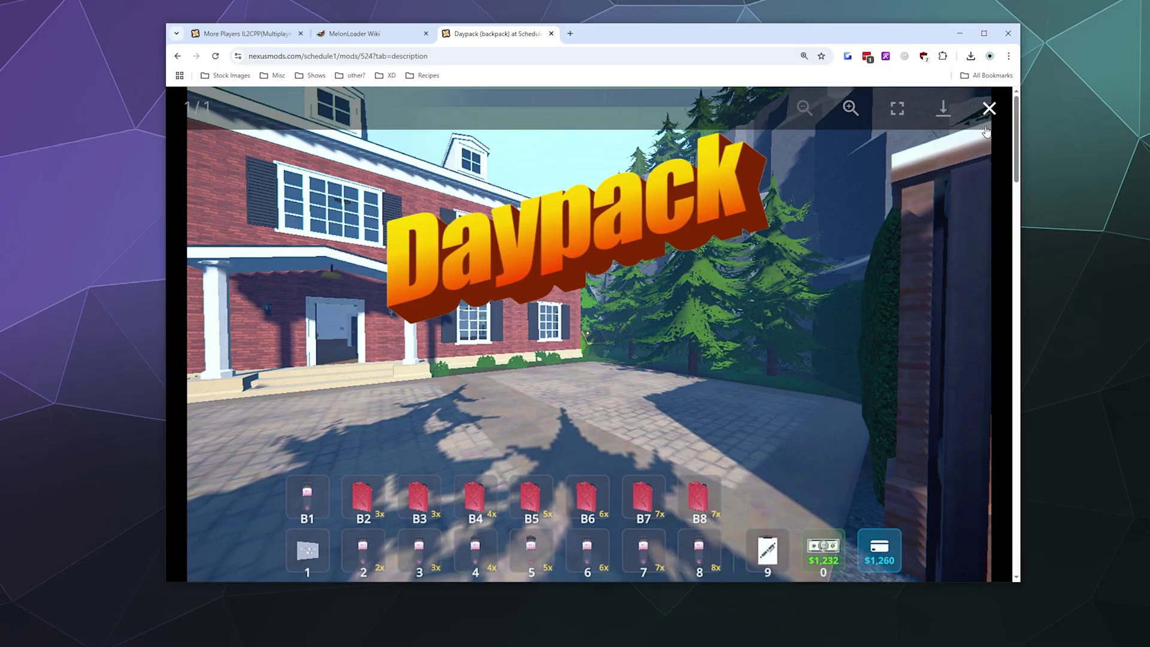
{"action": "left_click", "coordinate": [987, 109]}
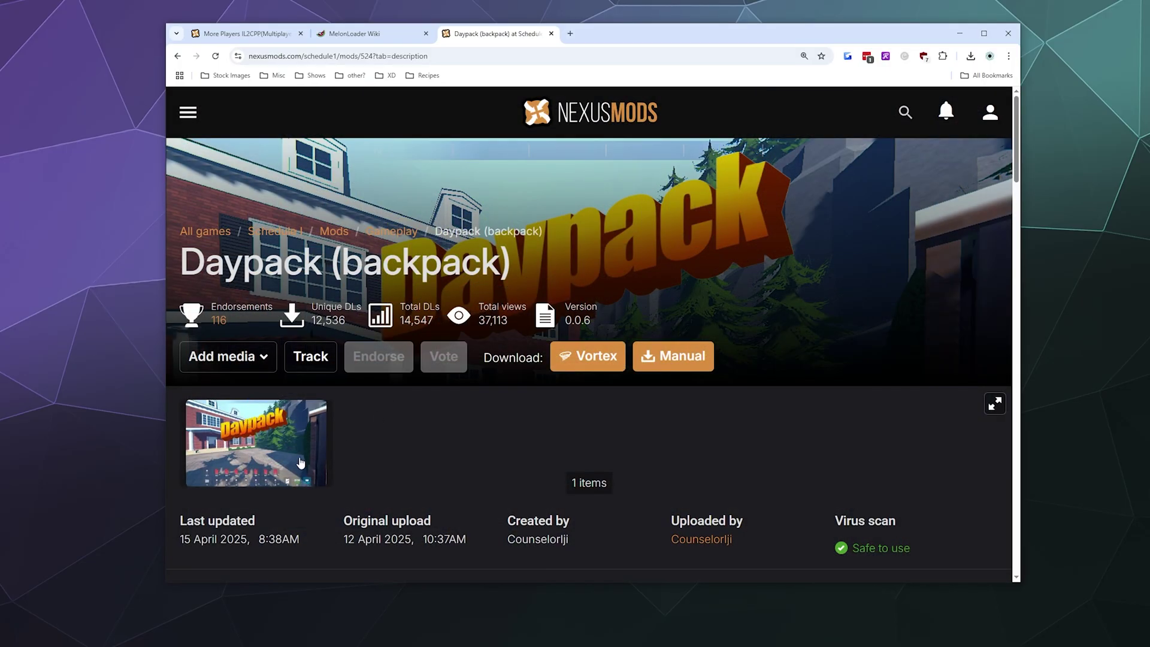
{"action": "scroll", "coordinate": [301, 462], "scroll_direction": "down", "scroll_amount": 12}
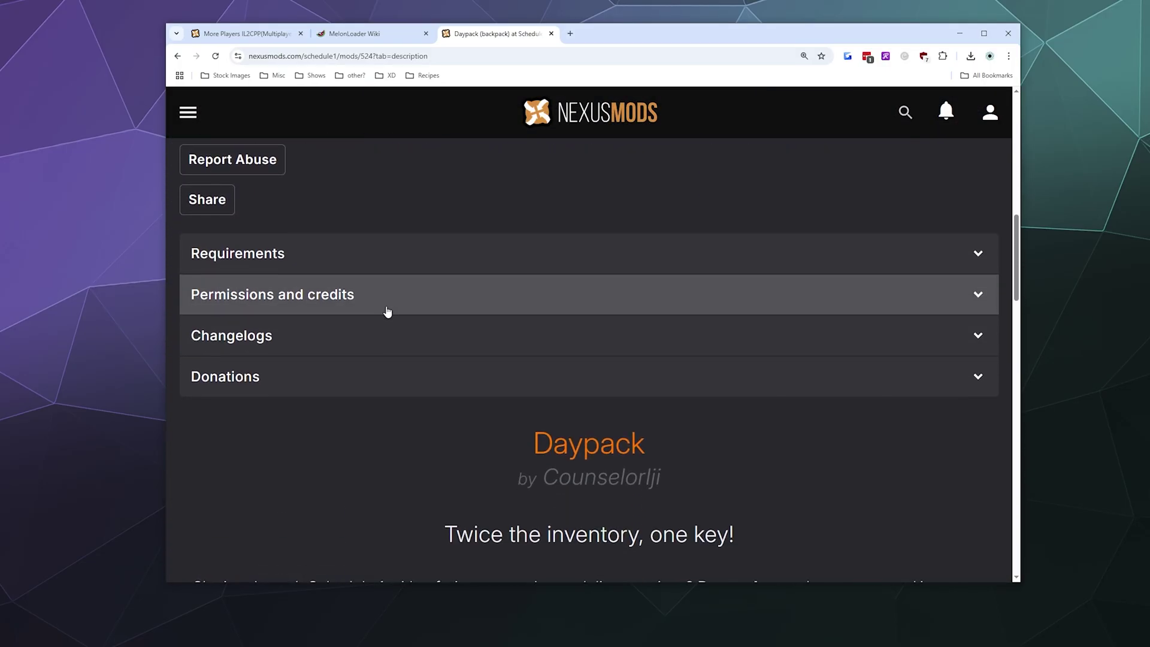
{"action": "scroll", "coordinate": [371, 419], "scroll_direction": "up", "scroll_amount": 4}
{"action": "scroll", "coordinate": [359, 455], "scroll_direction": "down", "scroll_amount": 2}
{"action": "left_click", "coordinate": [353, 407]}
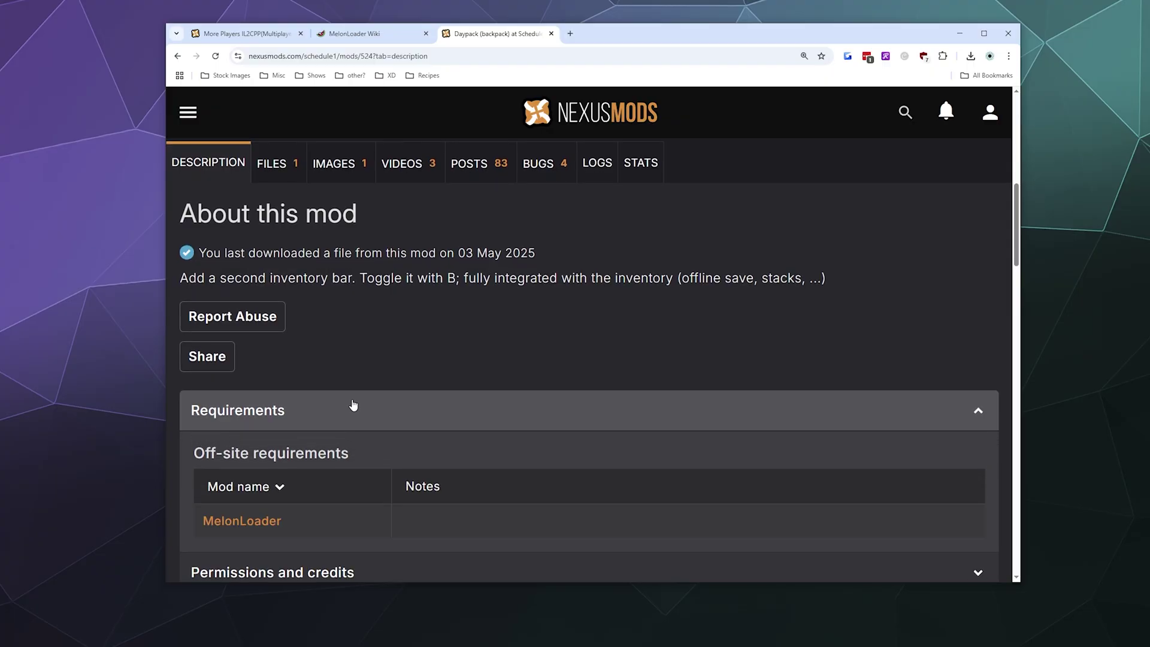
{"action": "scroll", "coordinate": [352, 419], "scroll_direction": "down", "scroll_amount": 2}
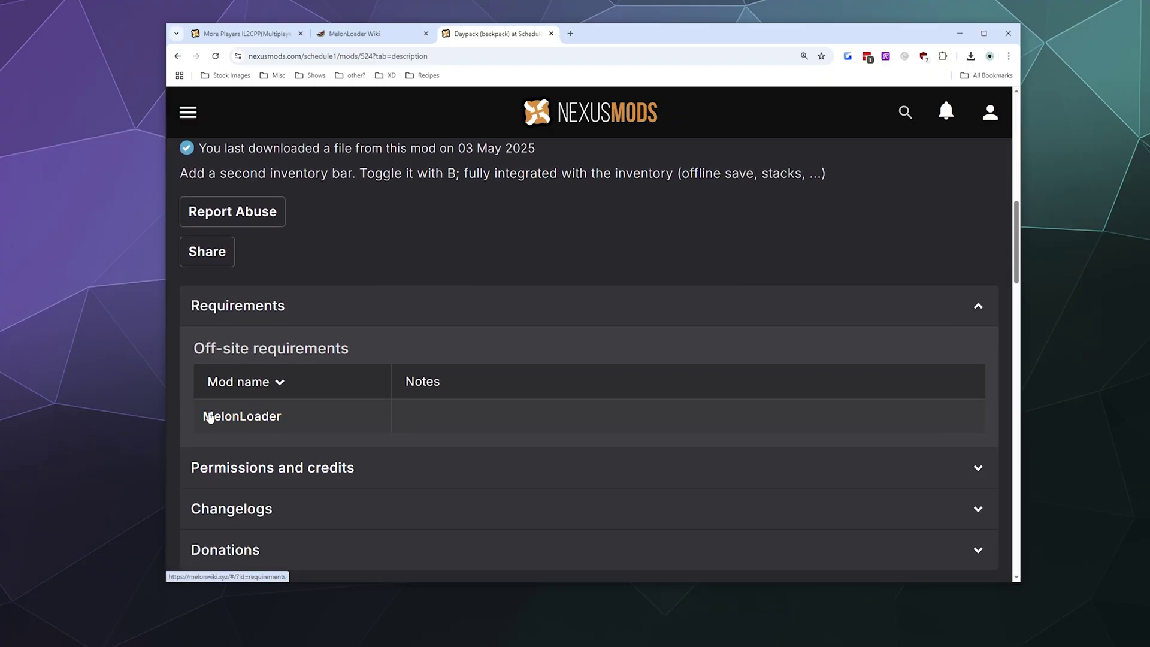
{"action": "left_click", "coordinate": [345, 33]}
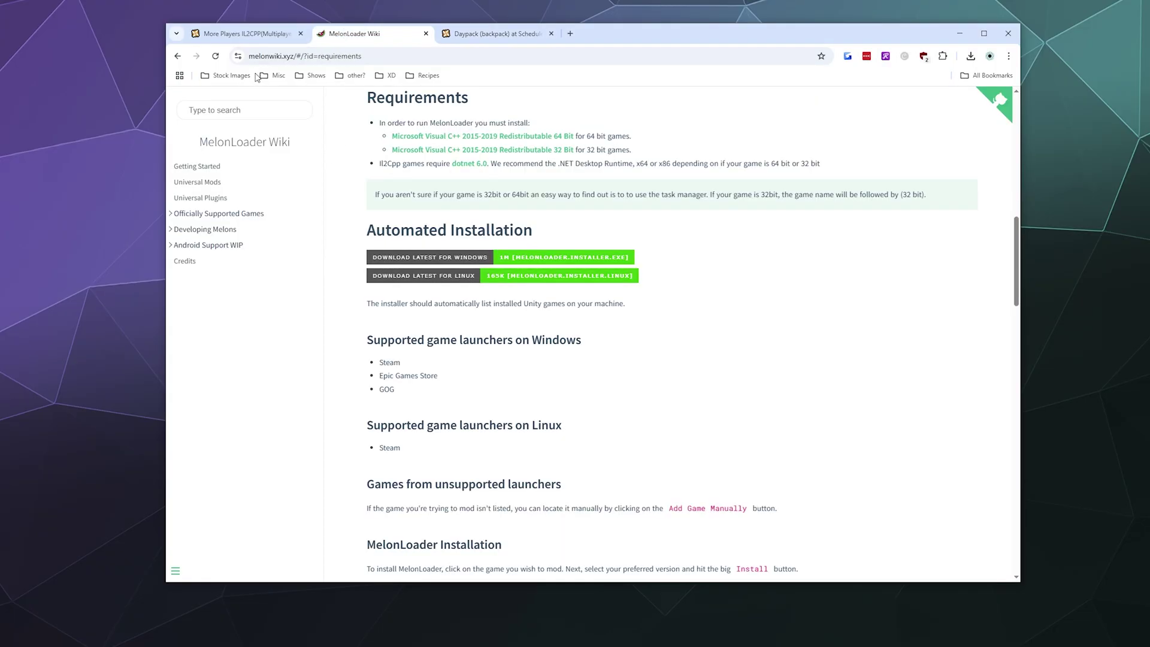
{"action": "left_click", "coordinate": [178, 56]}
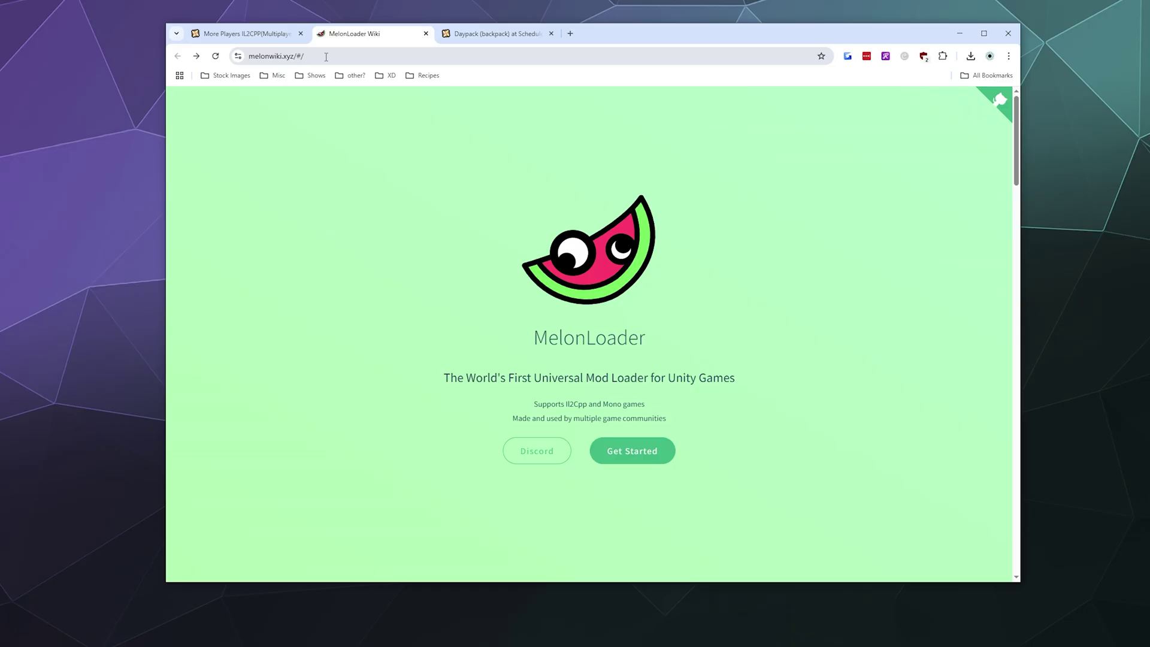
{"action": "left_click", "coordinate": [667, 454]}
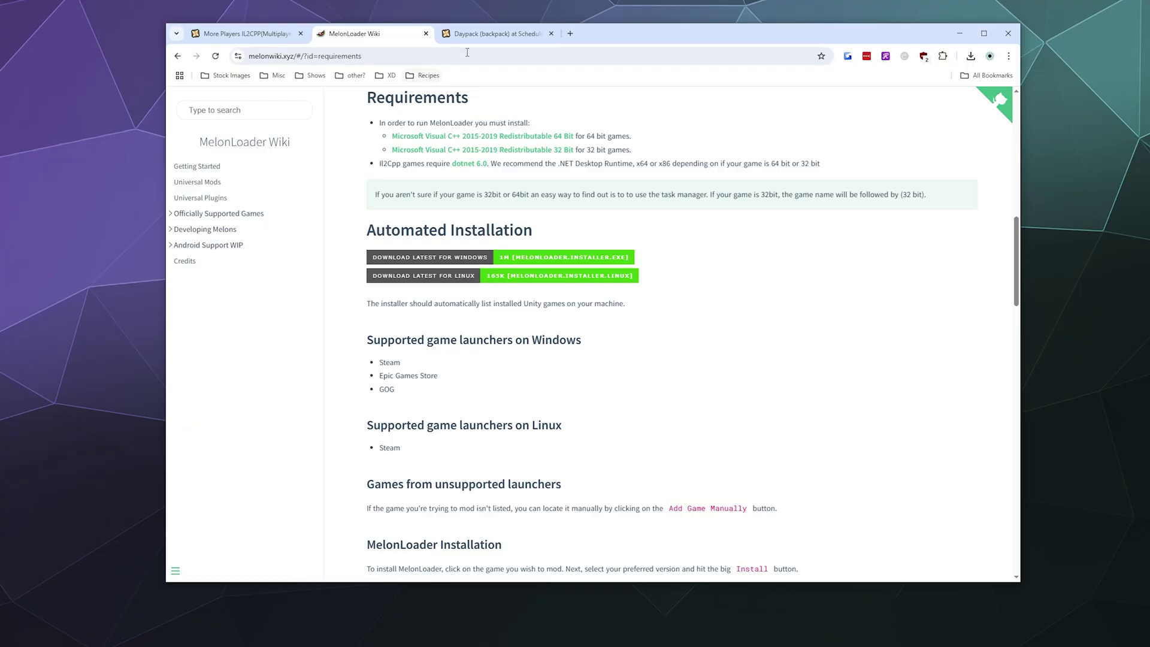
Step: Manually download Daypack-524-0-0-6-1744731521.zip from the Files section into Schedule 1 Modding
{"action": "left_click", "coordinate": [461, 34]}
{"action": "scroll", "coordinate": [313, 267], "scroll_direction": "up", "scroll_amount": 10}
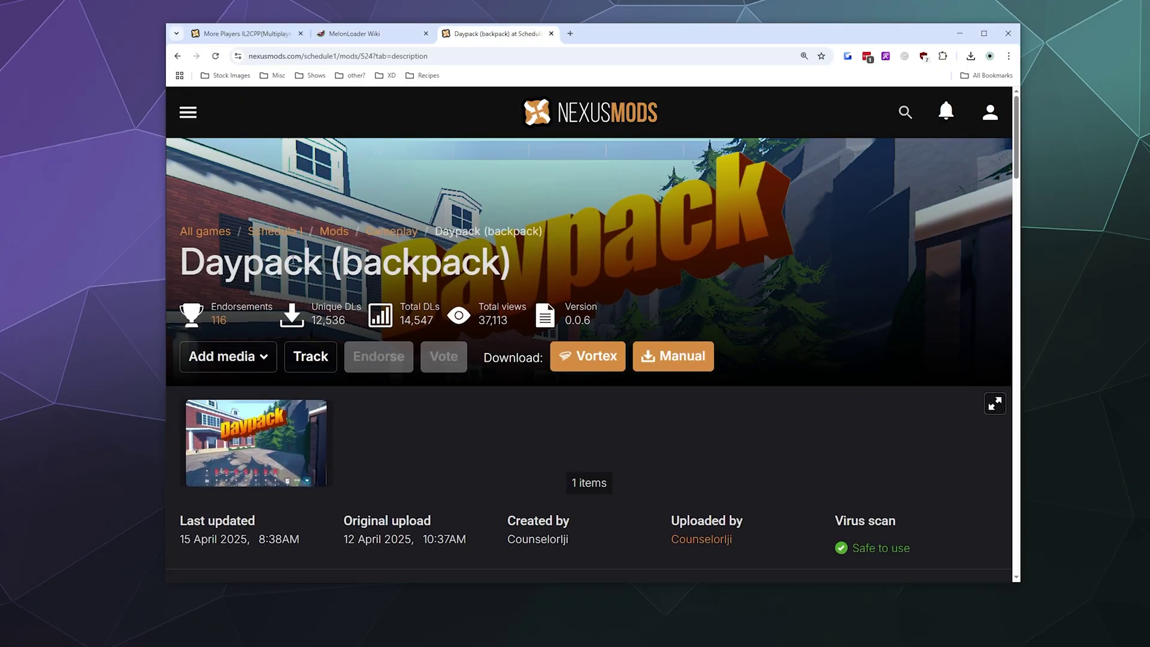
{"action": "scroll", "coordinate": [369, 326], "scroll_direction": "down", "scroll_amount": 3}
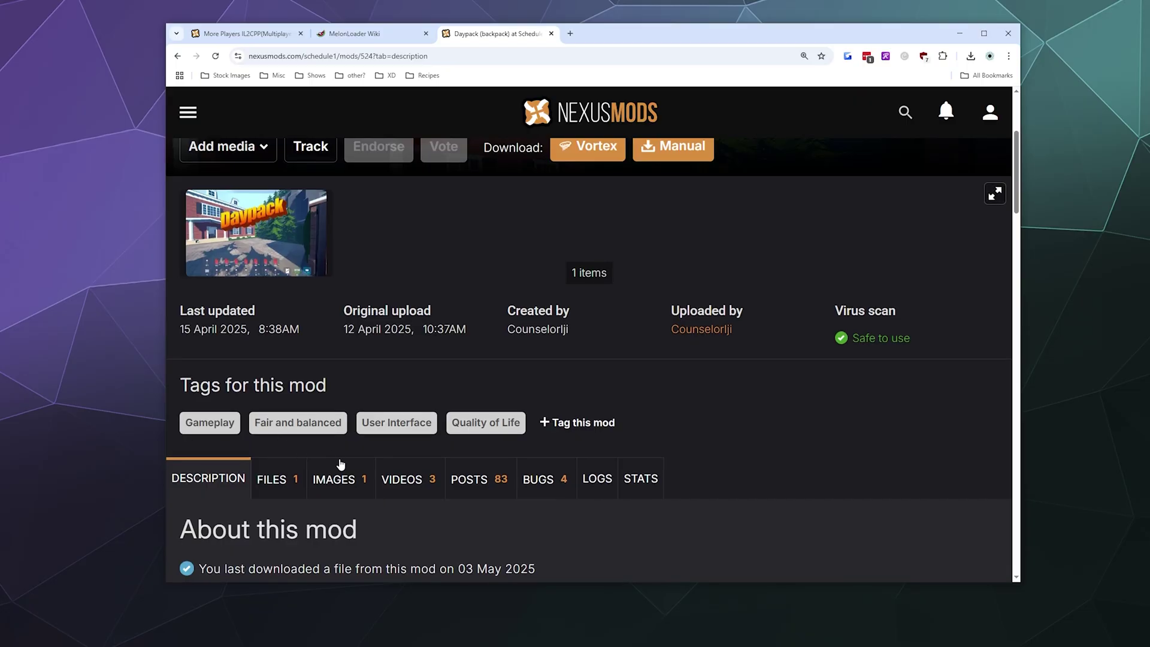
{"action": "left_click", "coordinate": [272, 479]}
{"action": "scroll", "coordinate": [345, 369], "scroll_direction": "down", "scroll_amount": 3}
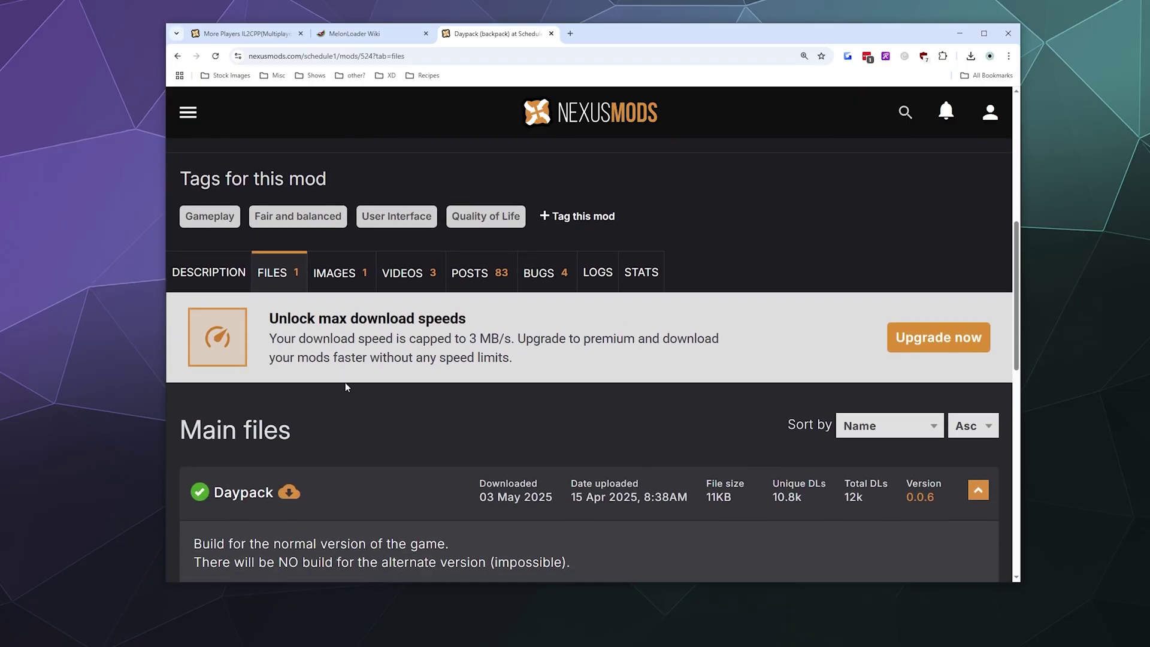
{"action": "scroll", "coordinate": [336, 458], "scroll_direction": "down", "scroll_amount": 4}
{"action": "left_click", "coordinate": [450, 343]}
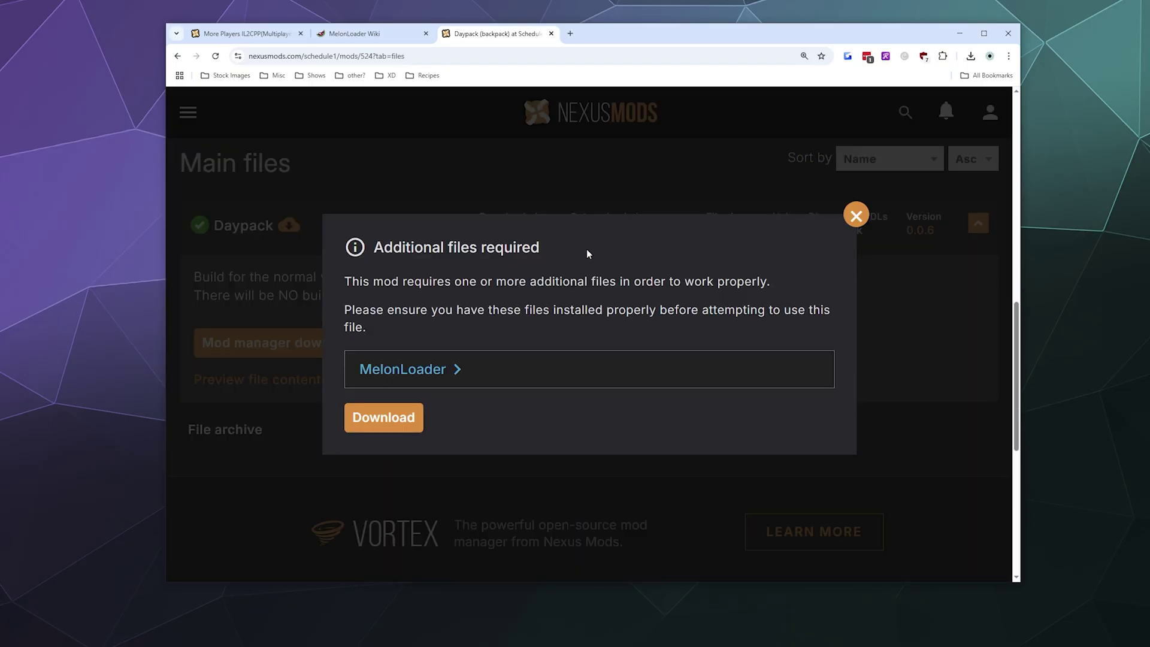
{"action": "left_click", "coordinate": [385, 421]}
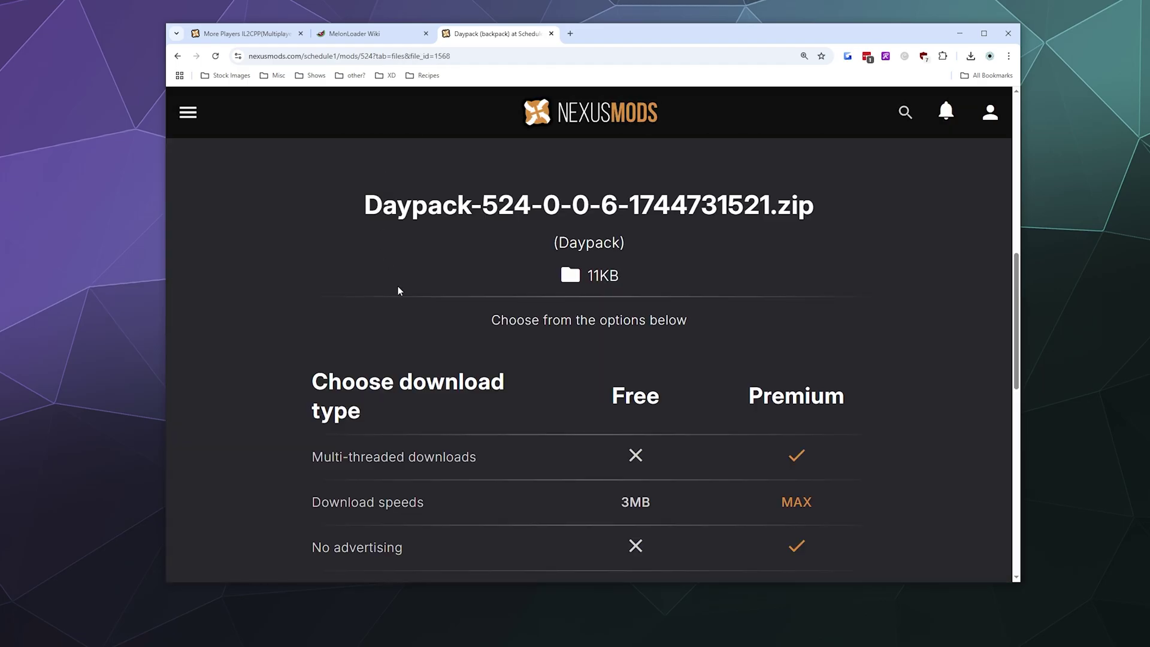
{"action": "scroll", "coordinate": [624, 411], "scroll_direction": "down", "scroll_amount": 10}
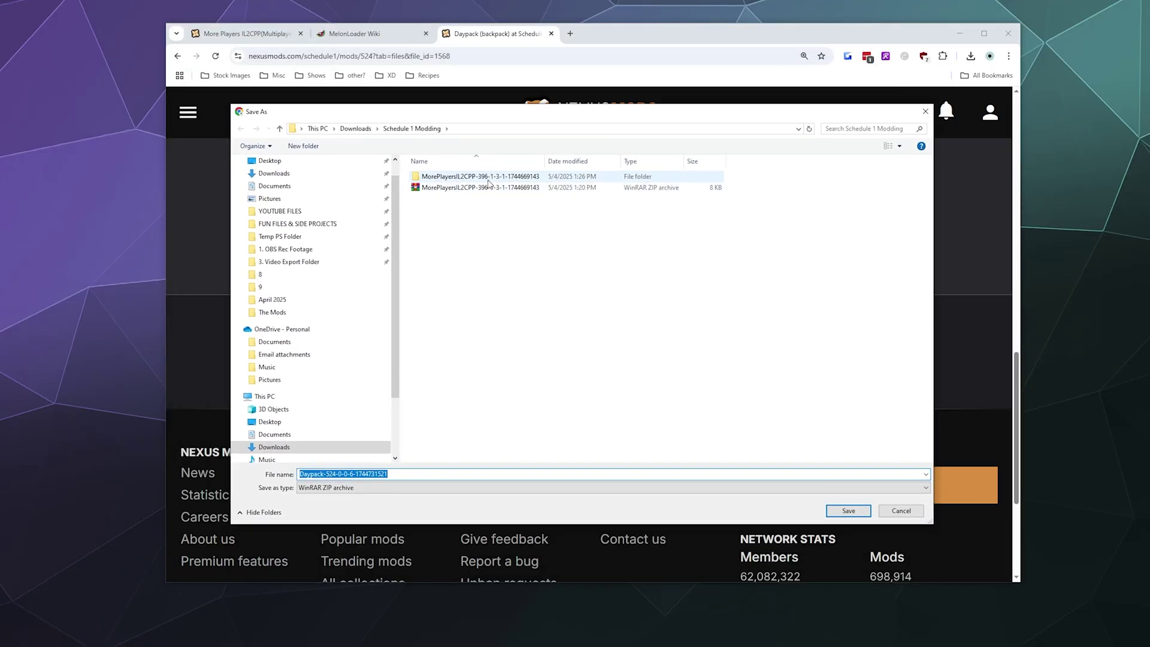
{"action": "left_click", "coordinate": [849, 511]}
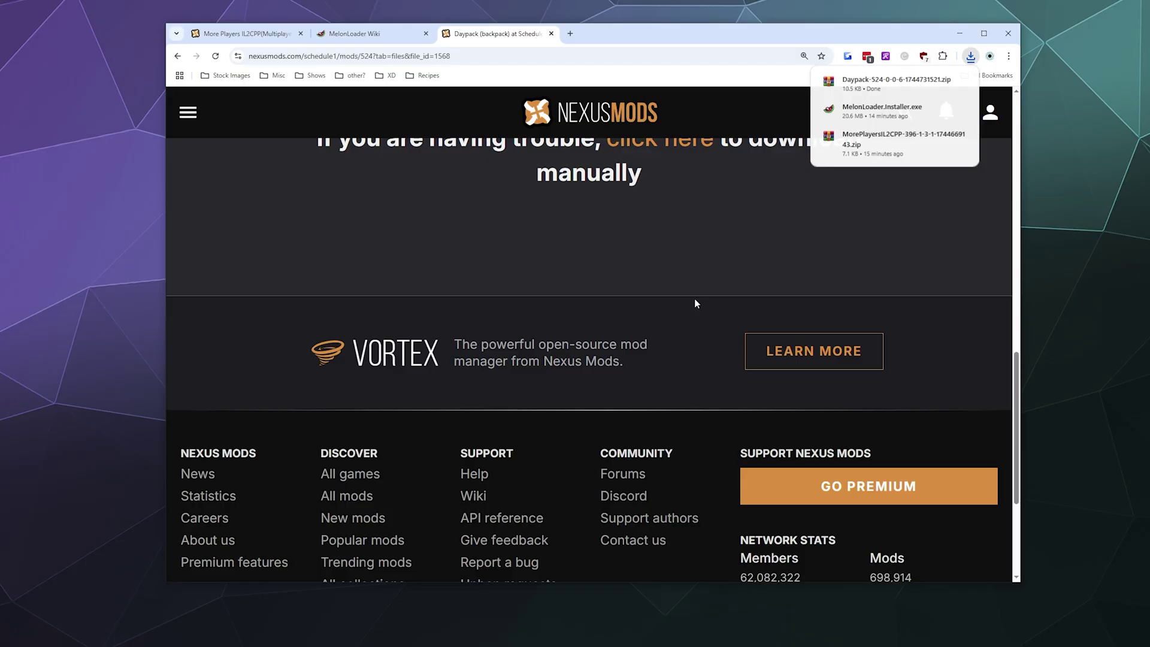
Step: Look over the More Players IL2CPP and Daypack pages, finishing on the MelonLoader Wiki requirements
{"action": "scroll", "coordinate": [695, 299], "scroll_direction": "up", "scroll_amount": 15}
{"action": "scroll", "coordinate": [695, 306], "scroll_direction": "up", "scroll_amount": 1}
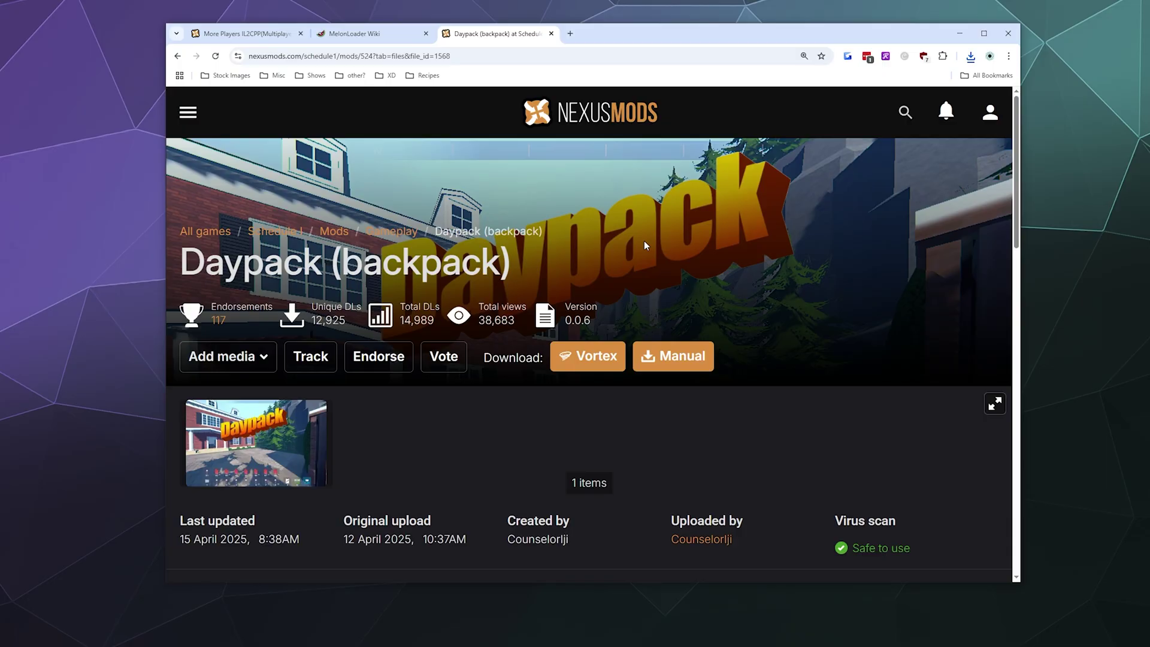
{"action": "left_click", "coordinate": [240, 33]}
{"action": "scroll", "coordinate": [267, 156], "scroll_direction": "up", "scroll_amount": 10}
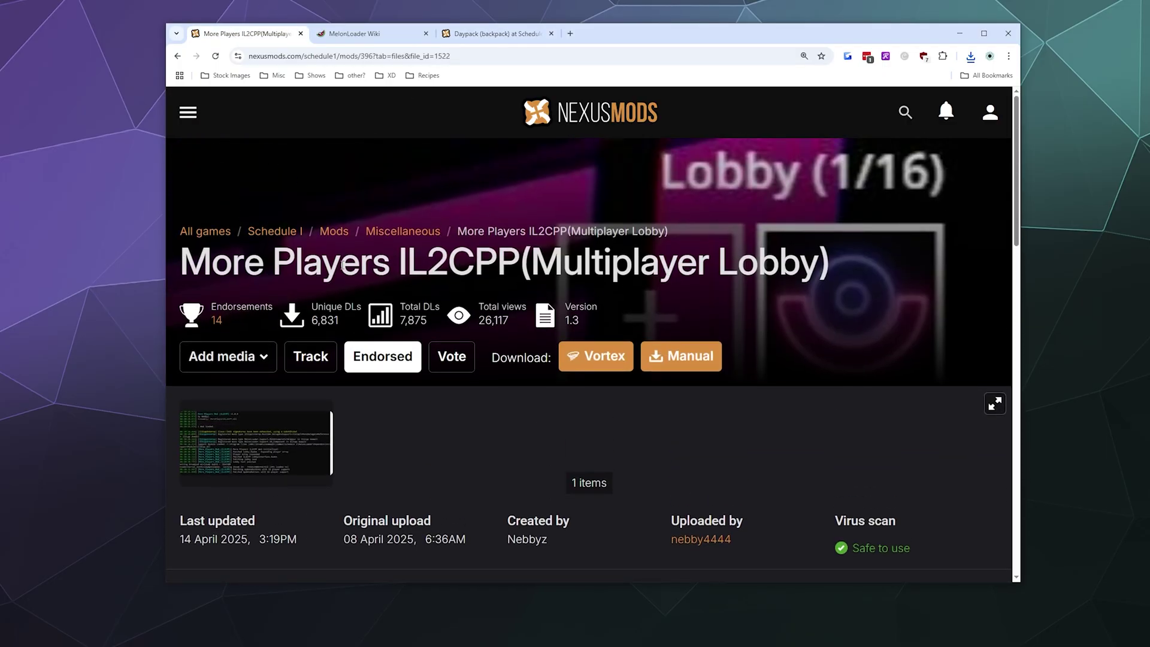
{"action": "left_click", "coordinate": [509, 34]}
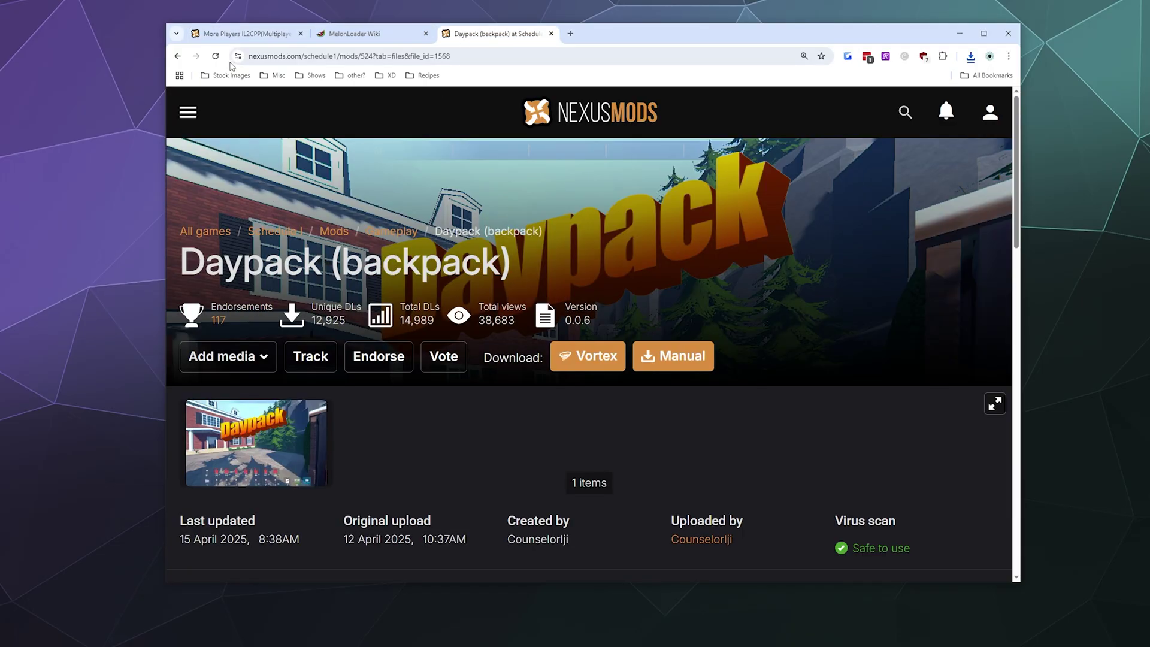
{"action": "left_click", "coordinate": [247, 34]}
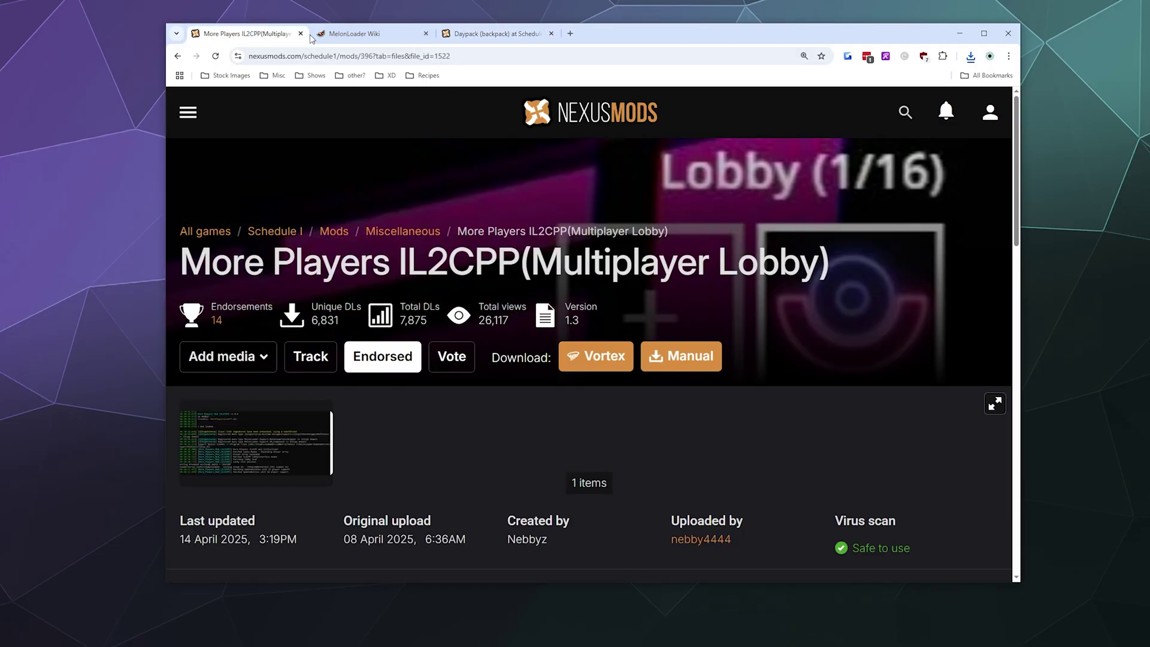
{"action": "left_click", "coordinate": [313, 36]}
{"action": "left_click", "coordinate": [255, 37]}
{"action": "left_click", "coordinate": [508, 35]}
{"action": "left_click", "coordinate": [395, 35]}
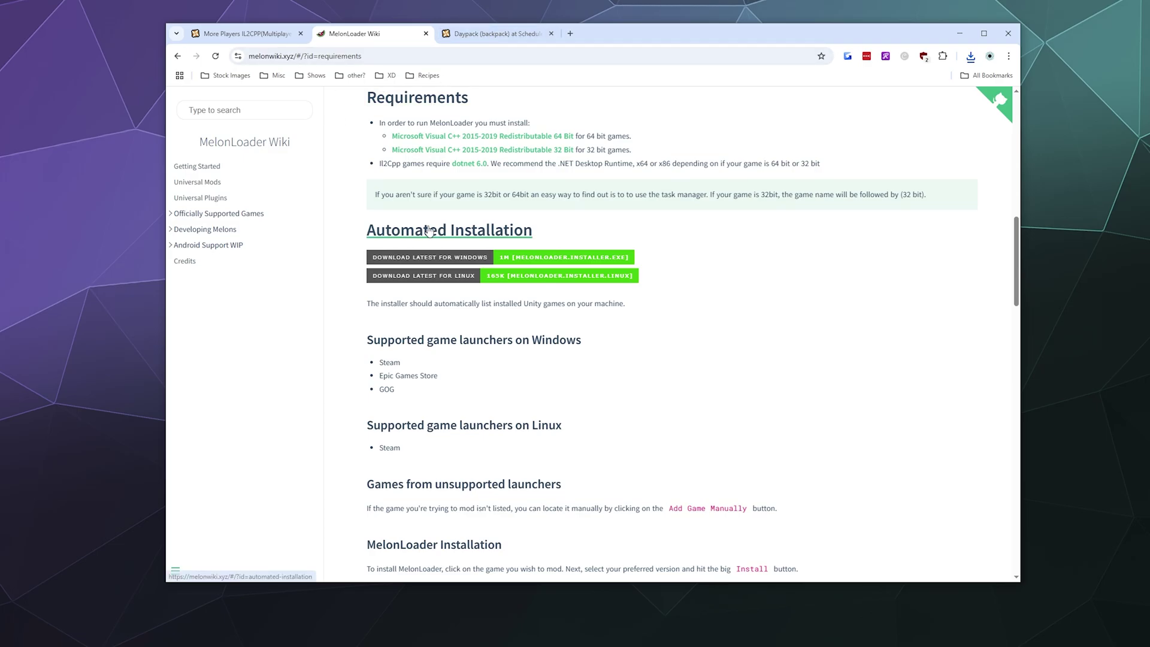
Step: Open the Schedule 1 Modding folder from Chrome's downloads and run MelonLoader.Installer despite the warning
{"action": "left_click", "coordinate": [971, 56]}
{"action": "left_click", "coordinate": [960, 103]}
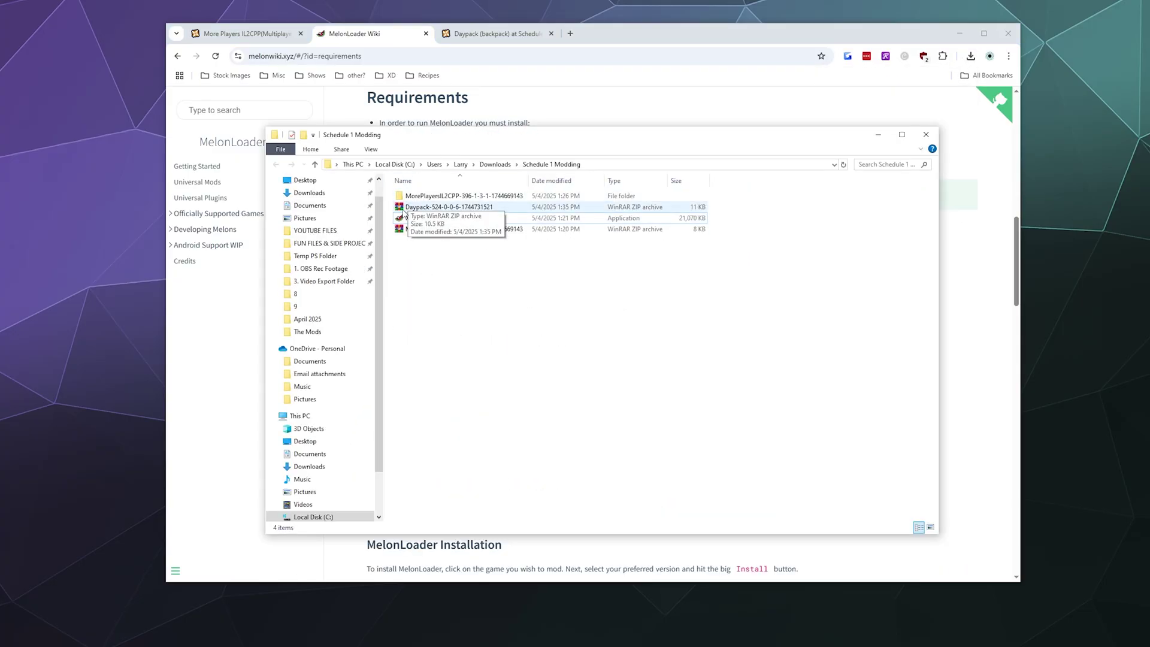
{"action": "left_click", "coordinate": [430, 218]}
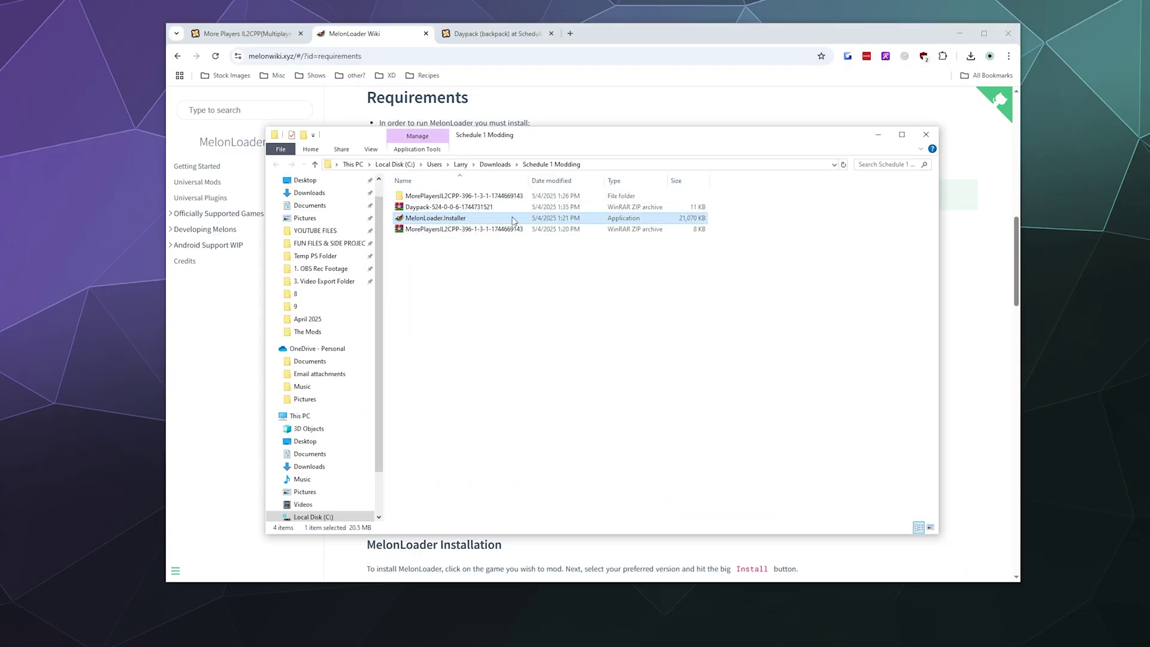
{"action": "left_click", "coordinate": [411, 208]}
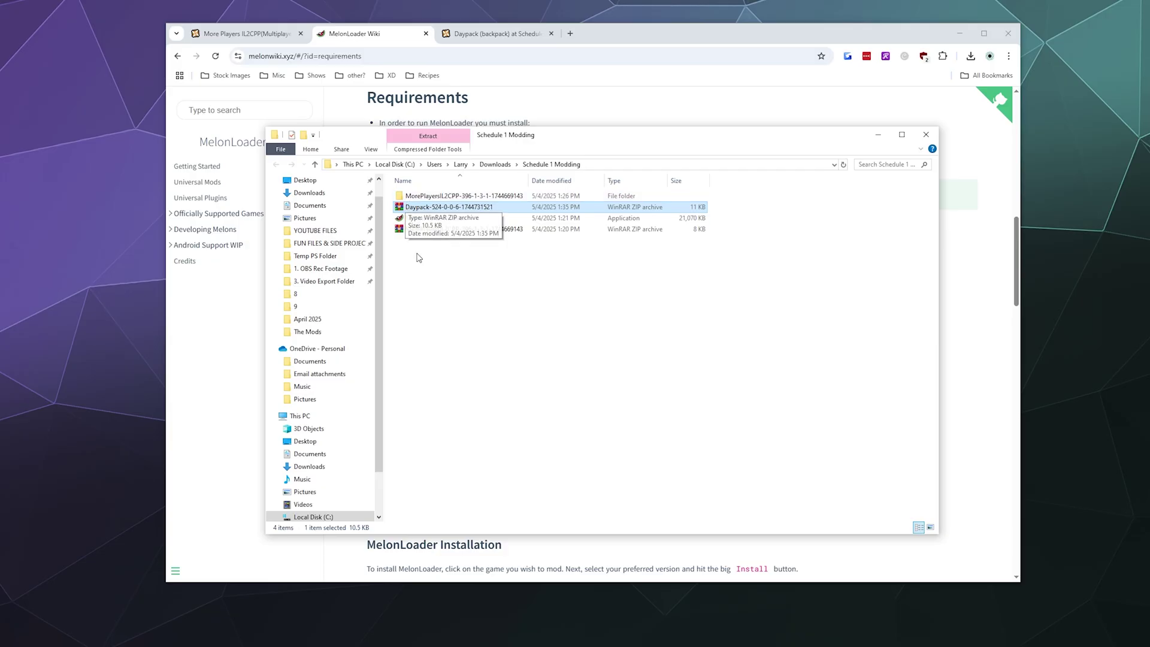
{"action": "left_click", "coordinate": [440, 313]}
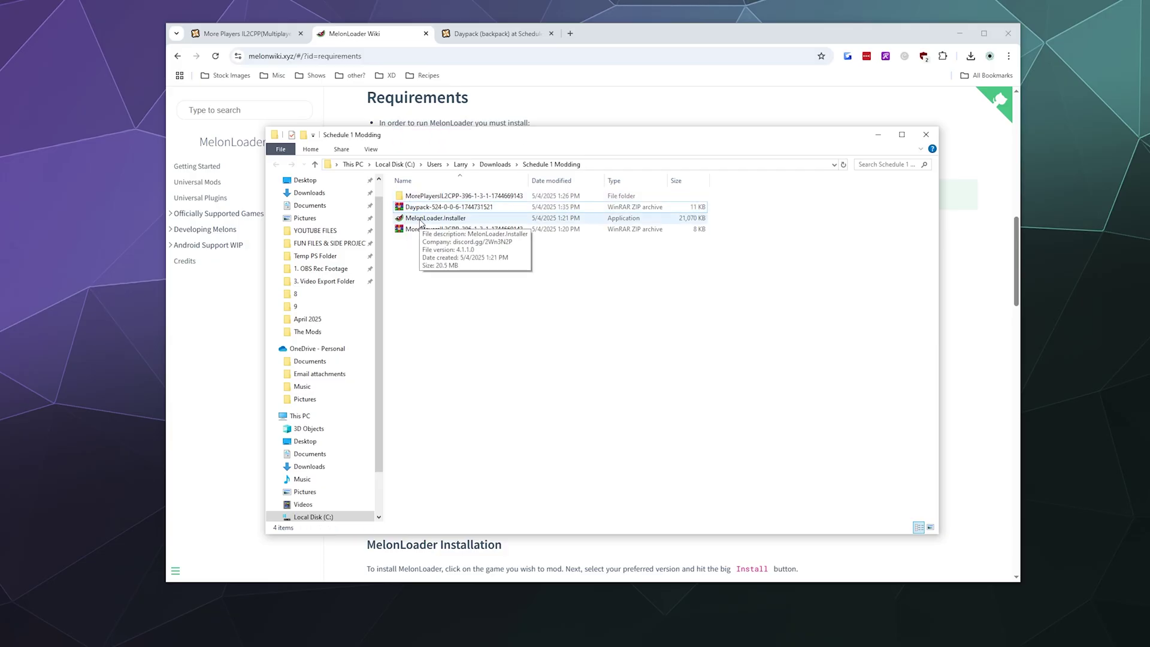
{"action": "double_click", "coordinate": [421, 220]}
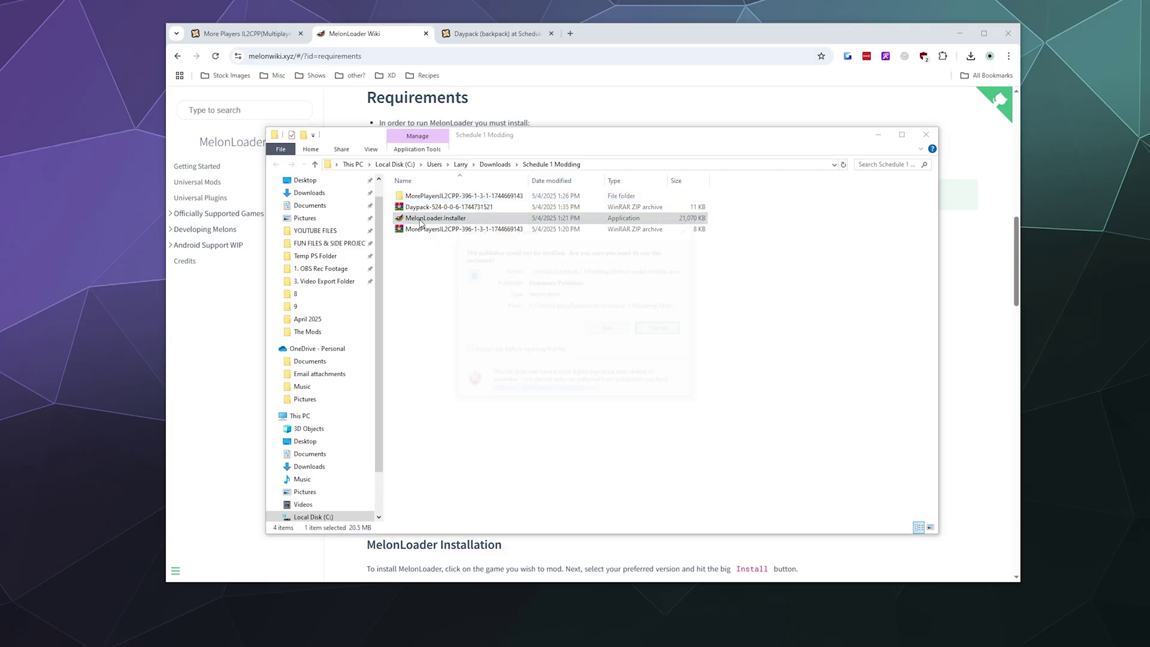
{"action": "left_click", "coordinate": [609, 330]}
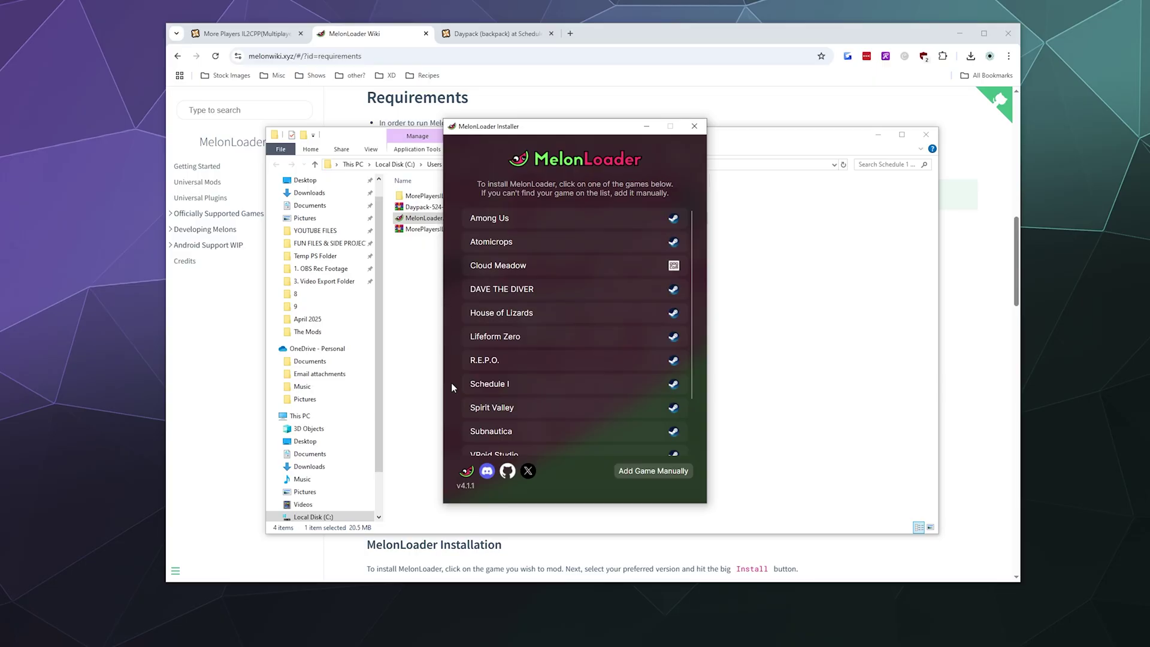
Step: Install MelonLoader version 0.7.0 for Schedule I
{"action": "left_click", "coordinate": [482, 384]}
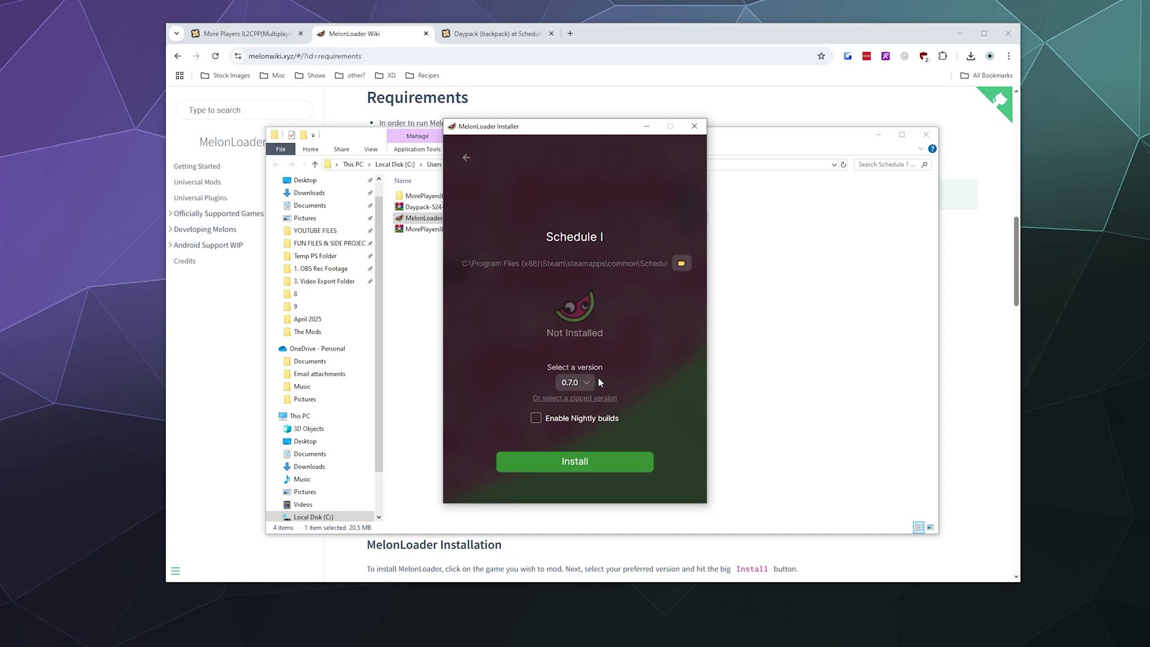
{"action": "left_click", "coordinate": [583, 384]}
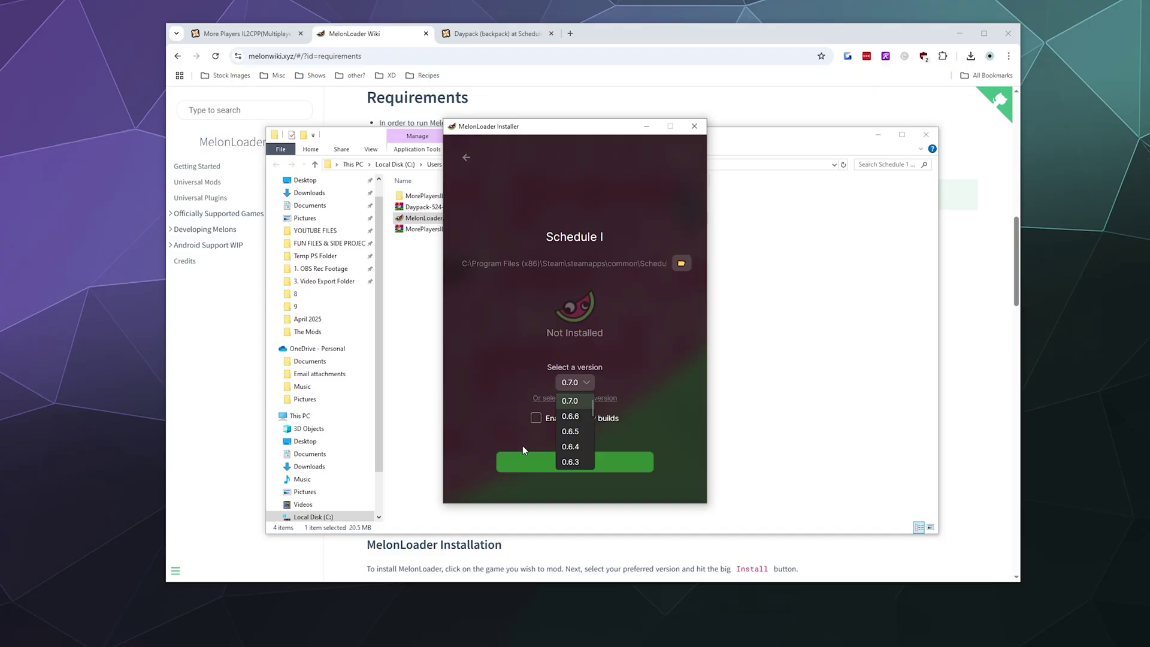
{"action": "left_click", "coordinate": [670, 356]}
{"action": "left_click", "coordinate": [574, 382]}
{"action": "scroll", "coordinate": [575, 442], "scroll_direction": "down", "scroll_amount": 3}
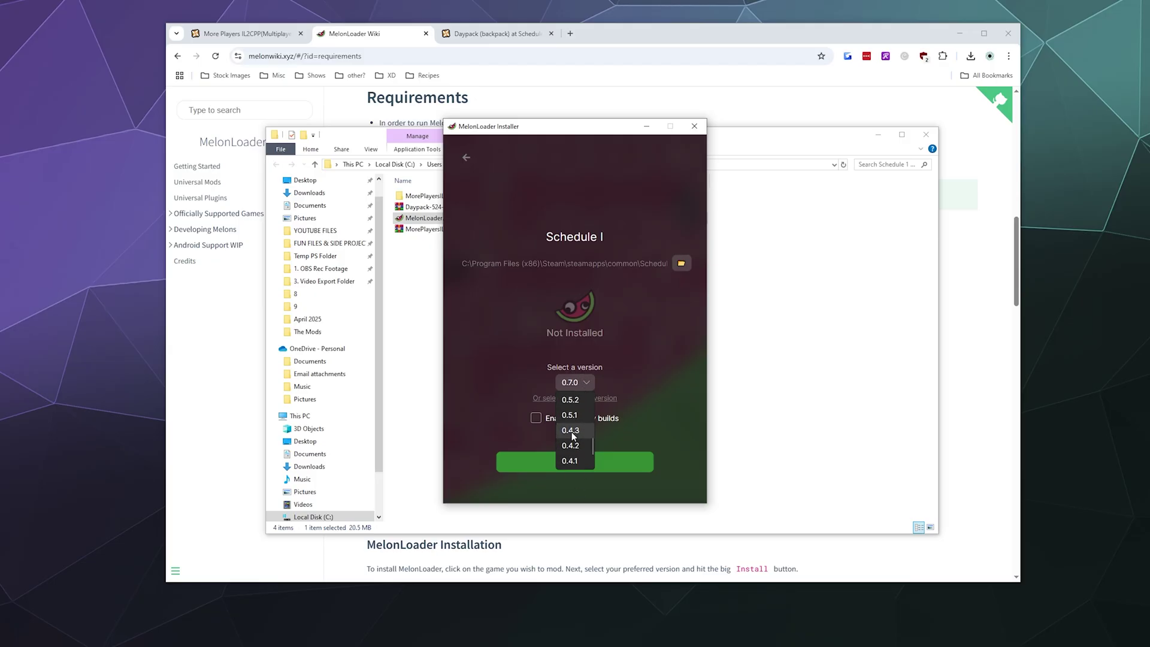
{"action": "scroll", "coordinate": [572, 436], "scroll_direction": "up", "scroll_amount": 3}
{"action": "left_click", "coordinate": [550, 464]}
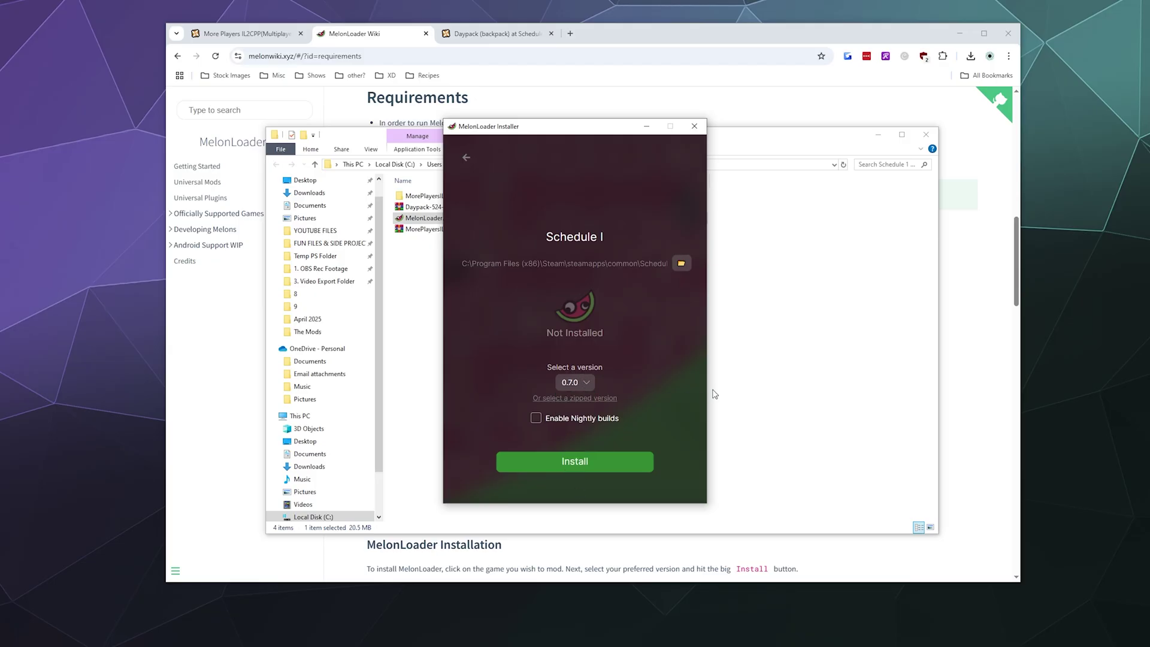
{"action": "left_click", "coordinate": [552, 461]}
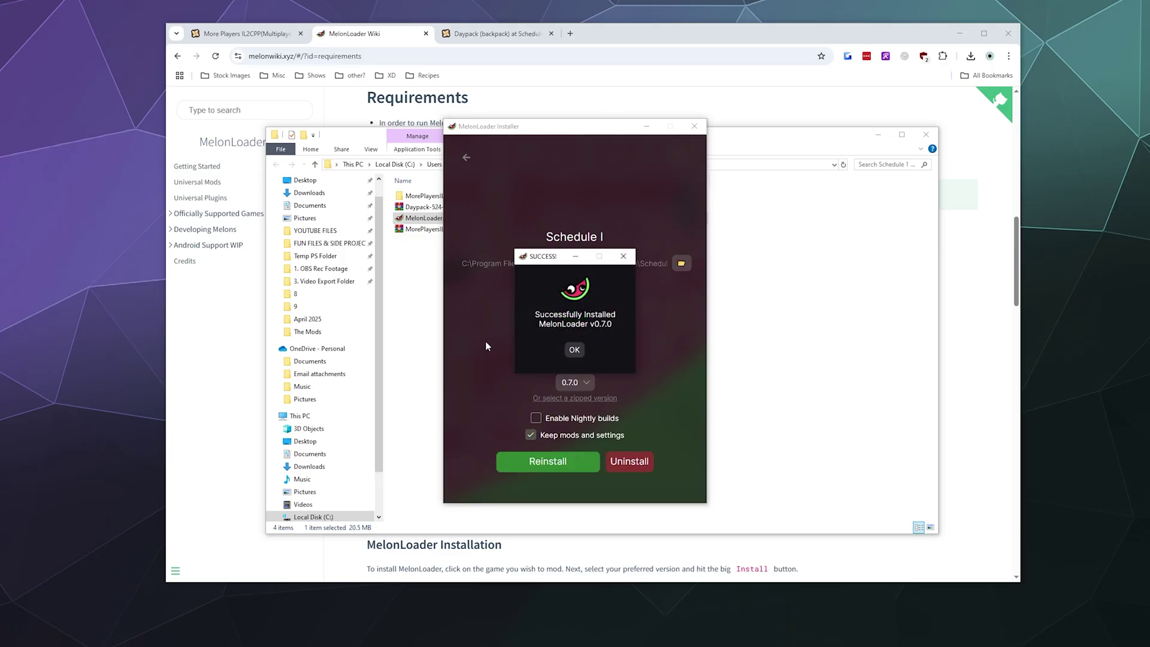
Step: Close the MelonLoader installer and extract the Daypack zip into its own folder
{"action": "left_click", "coordinate": [572, 350]}
{"action": "left_click", "coordinate": [696, 128]}
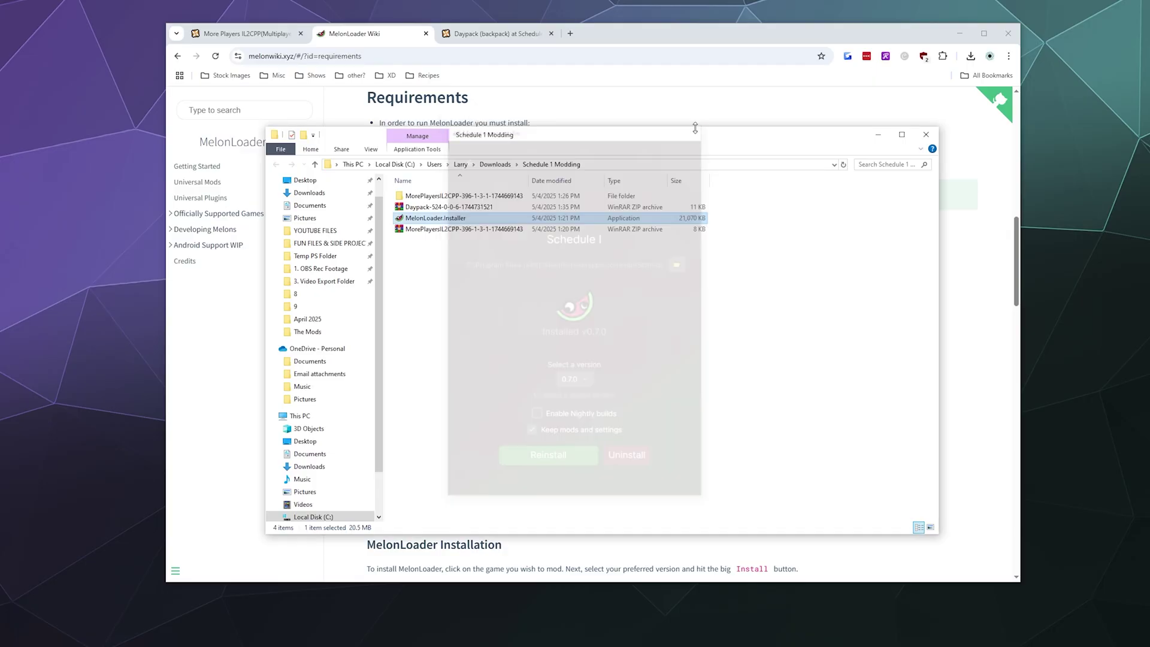
{"action": "left_click", "coordinate": [426, 207]}
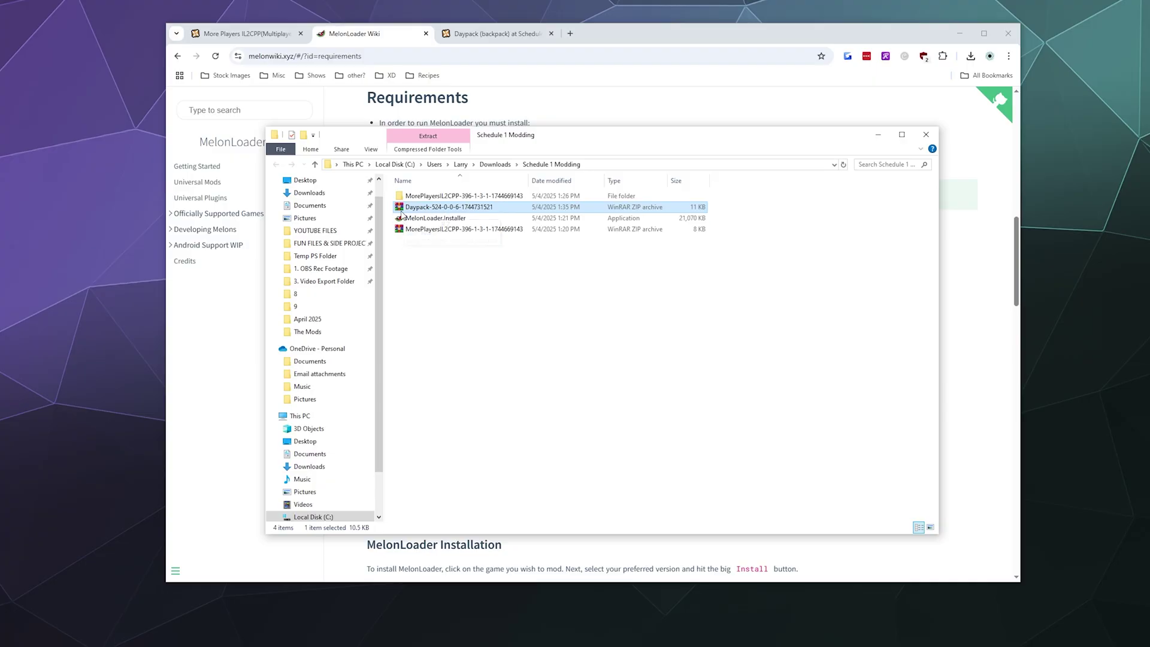
{"action": "right_click", "coordinate": [414, 209]}
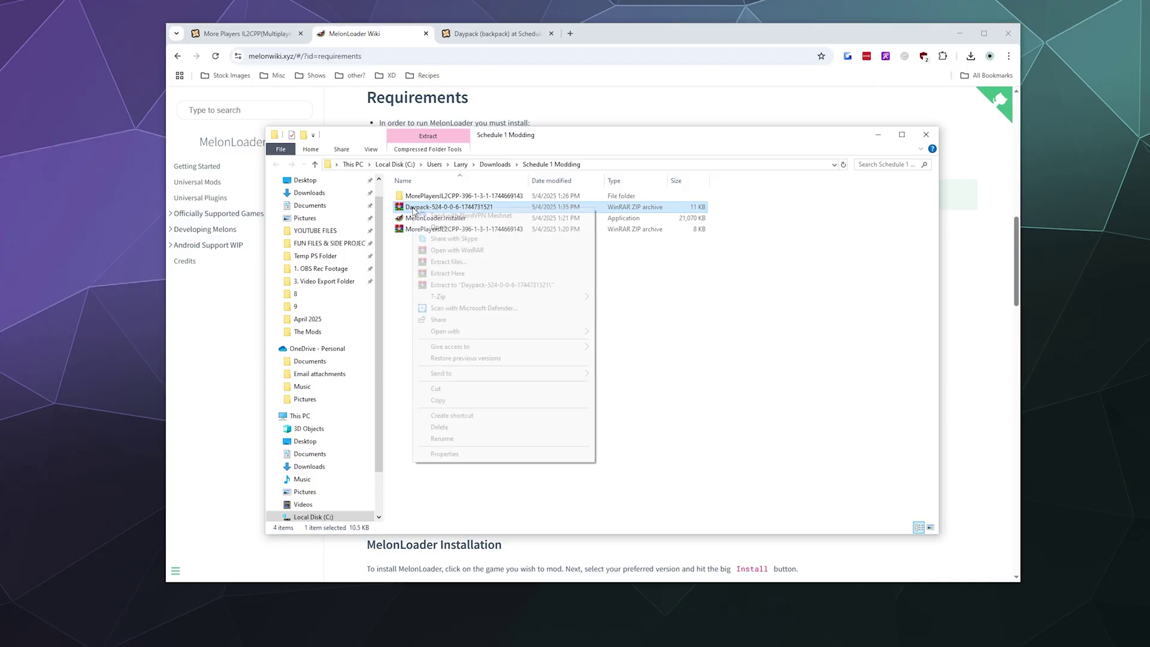
{"action": "left_click", "coordinate": [466, 285]}
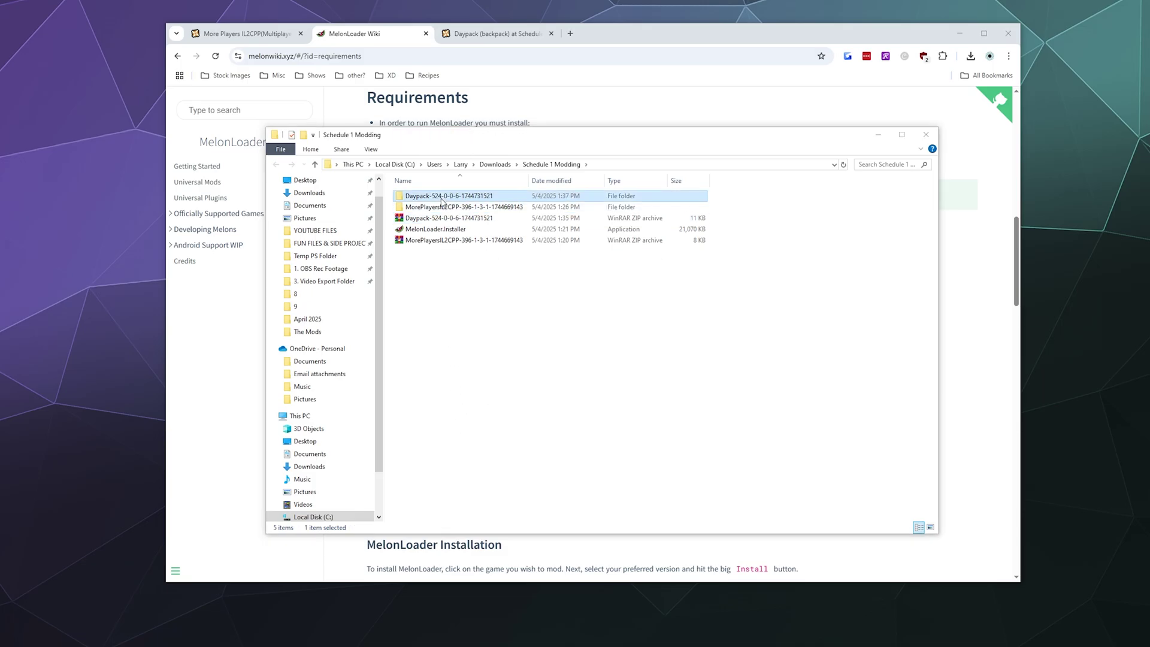
Step: Open the extracted Daypack folder and bring up actions for Daypack-v0.0.6.dll
{"action": "double_click", "coordinate": [442, 198]}
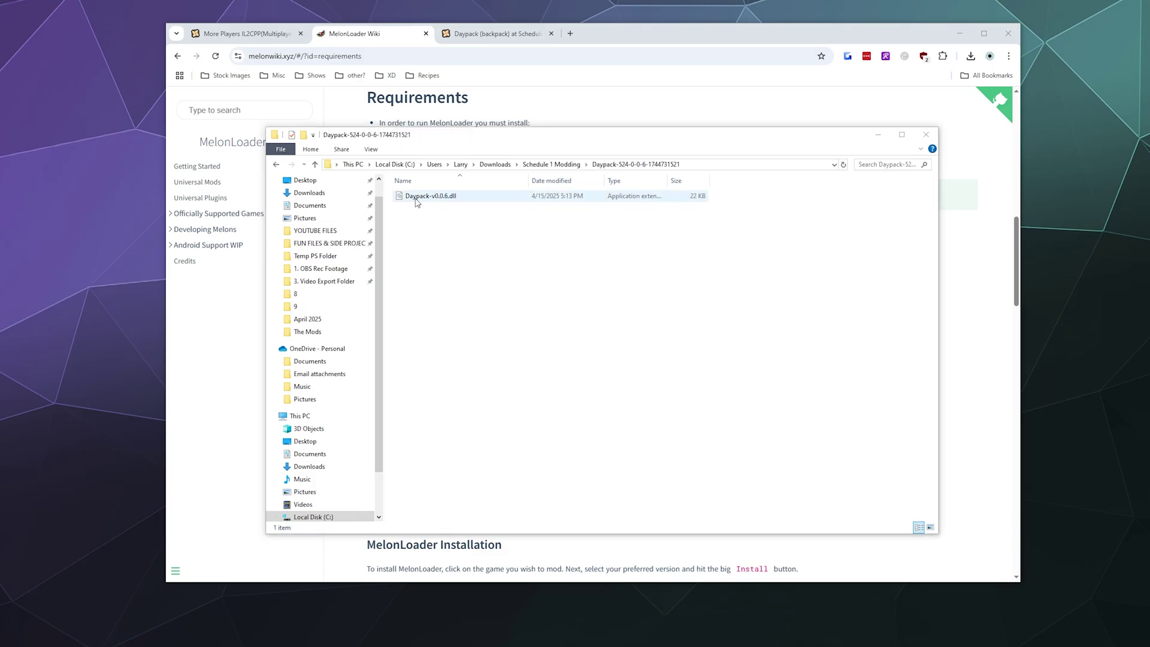
{"action": "left_click", "coordinate": [452, 198]}
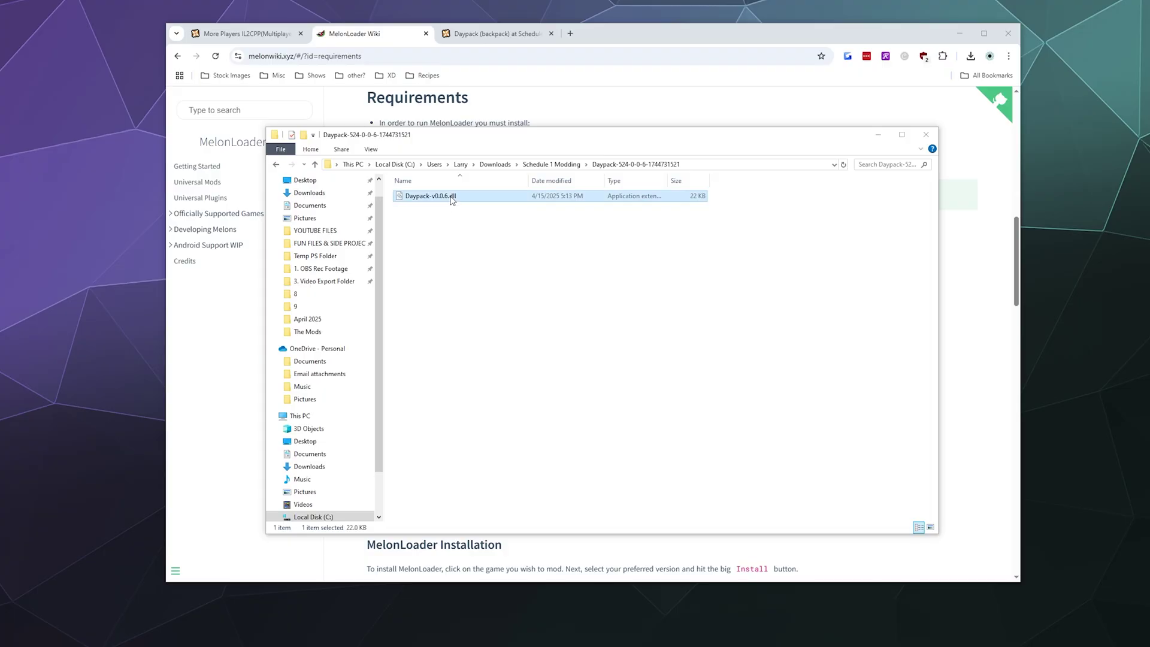
{"action": "right_click", "coordinate": [451, 198]}
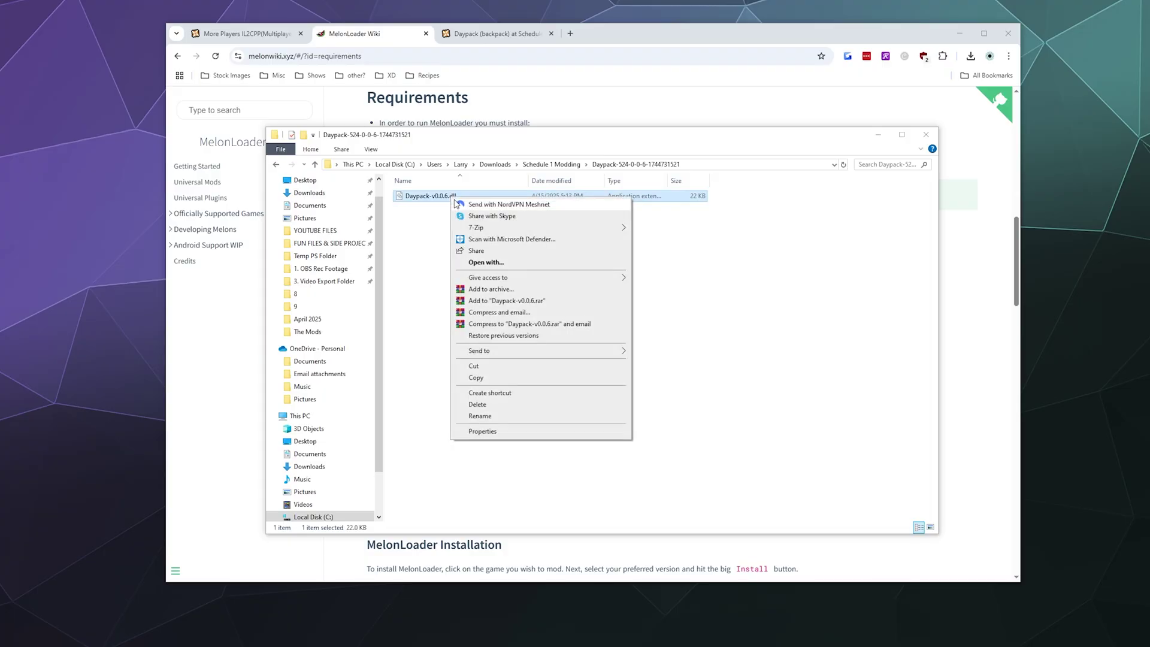
Step: Copy Daypack-v0.0.6.dll and open Schedule I's local game files from the Steam library
{"action": "left_click", "coordinate": [475, 378]}
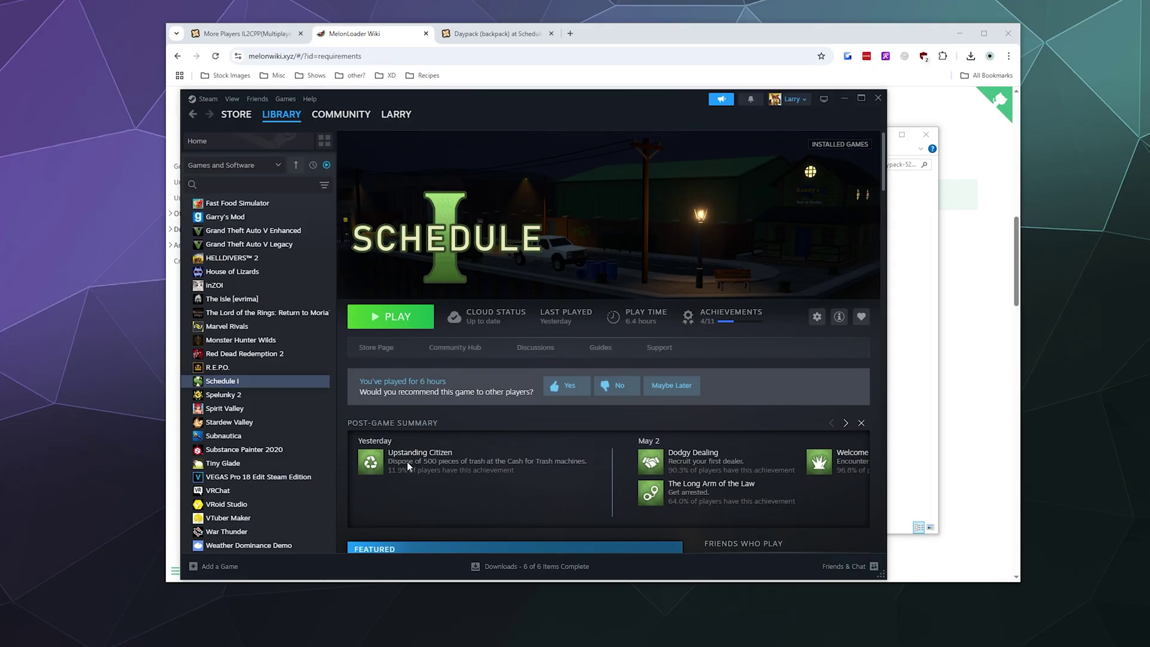
{"action": "right_click", "coordinate": [252, 382]}
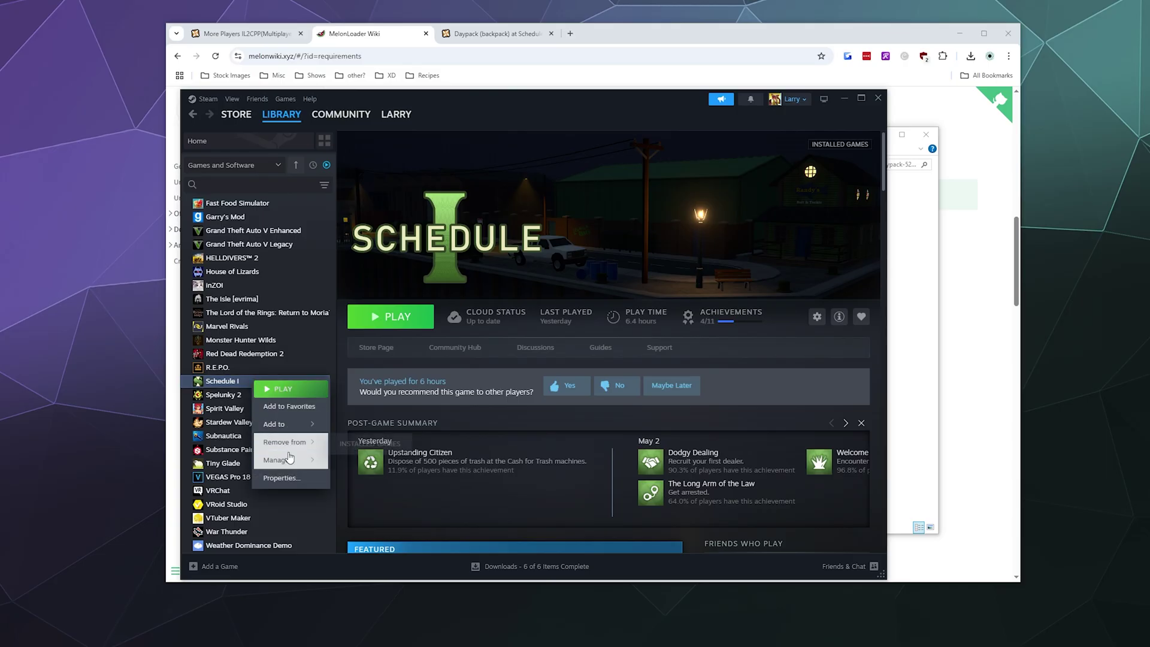
{"action": "mouse_move", "coordinate": [292, 460]}
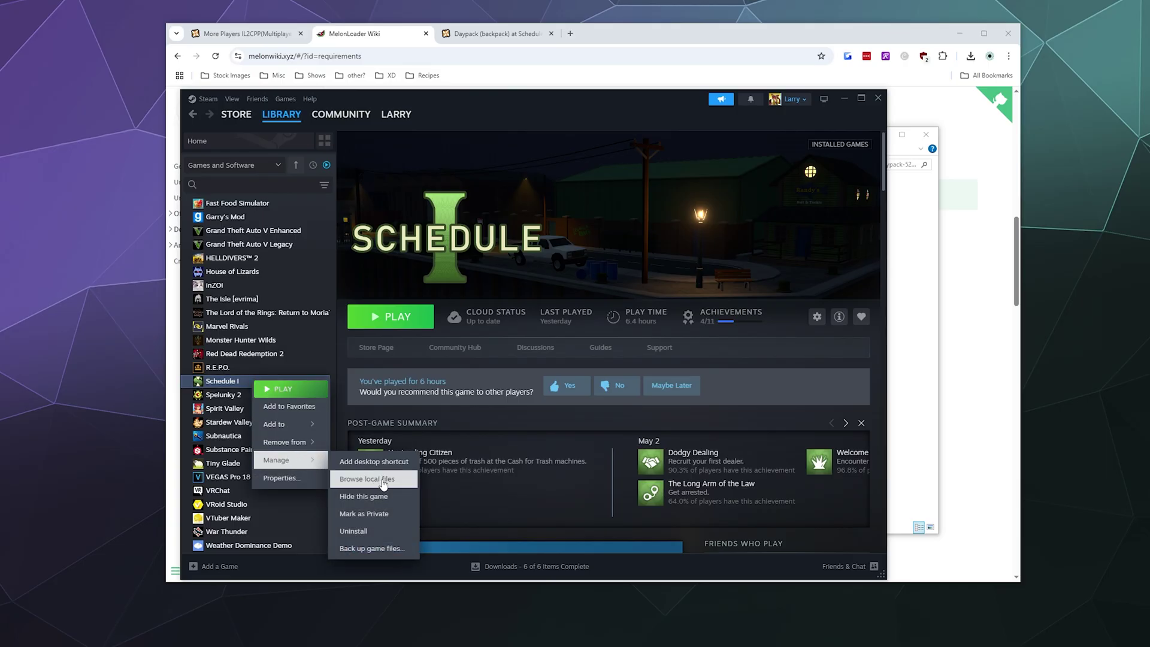
{"action": "left_click", "coordinate": [380, 483]}
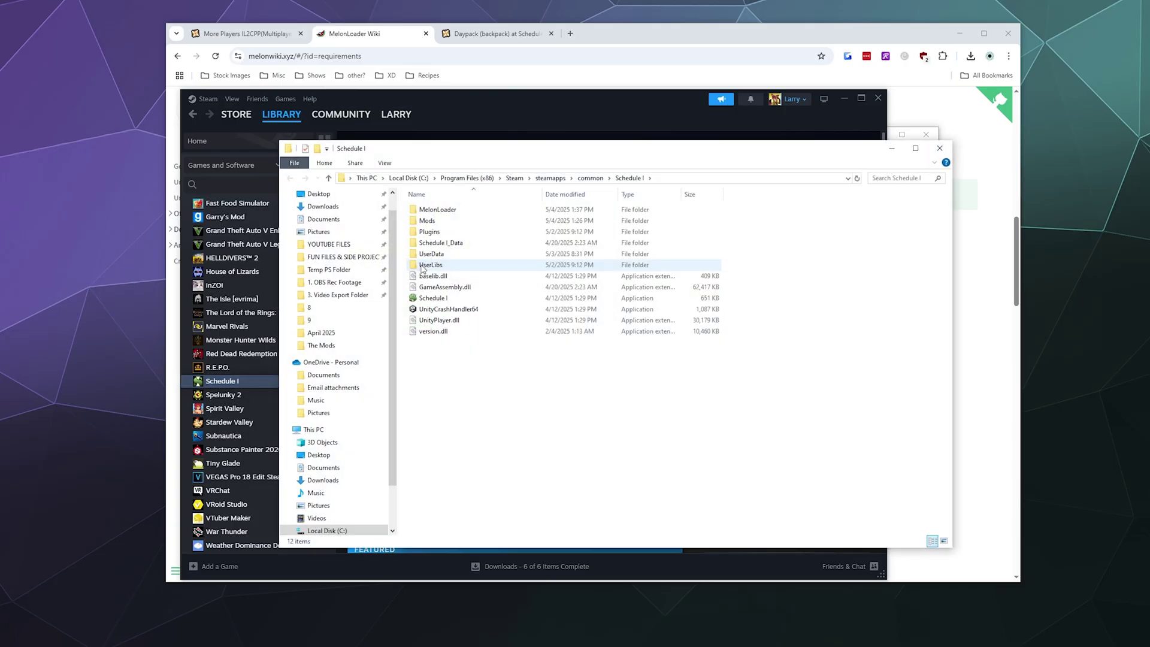
Step: Paste Daypack-v0.0.6.dll into Schedule I's Mods folder beside MorePlayersIL2CPP.dll
{"action": "double_click", "coordinate": [451, 221]}
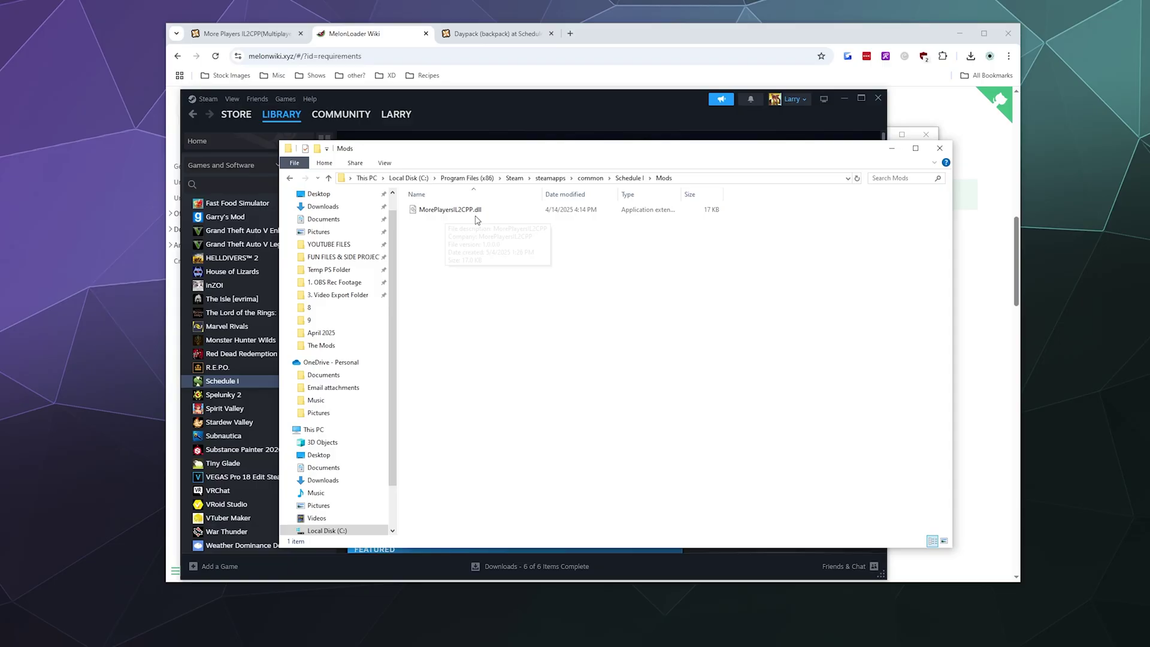
{"action": "right_click", "coordinate": [447, 248]}
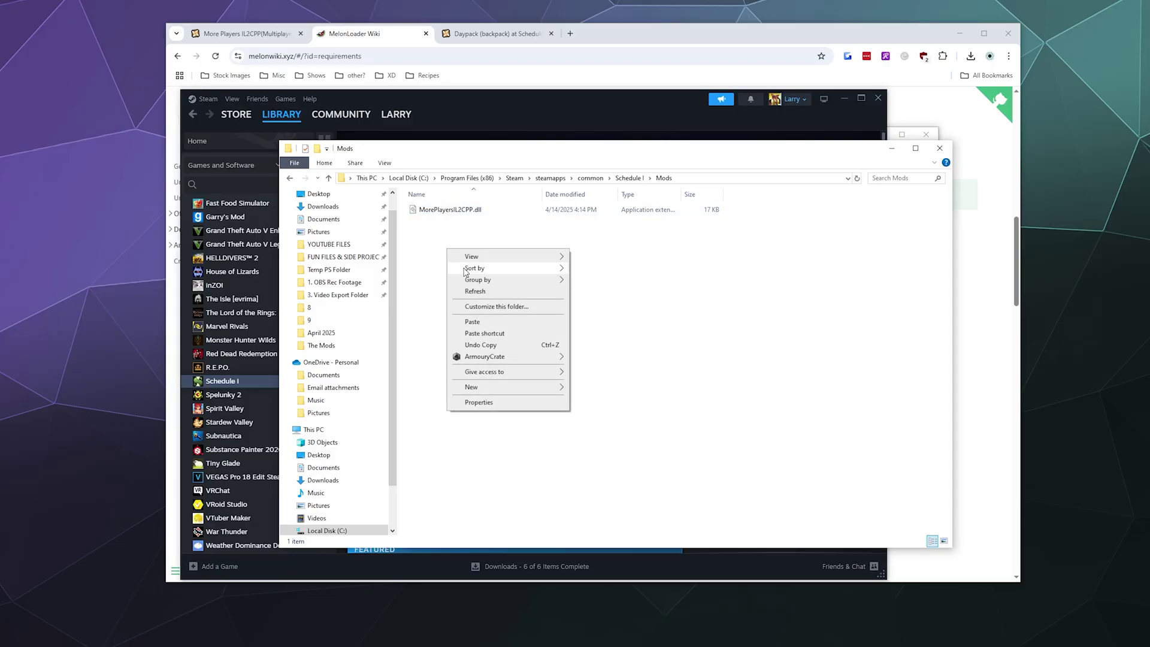
{"action": "left_click", "coordinate": [474, 322]}
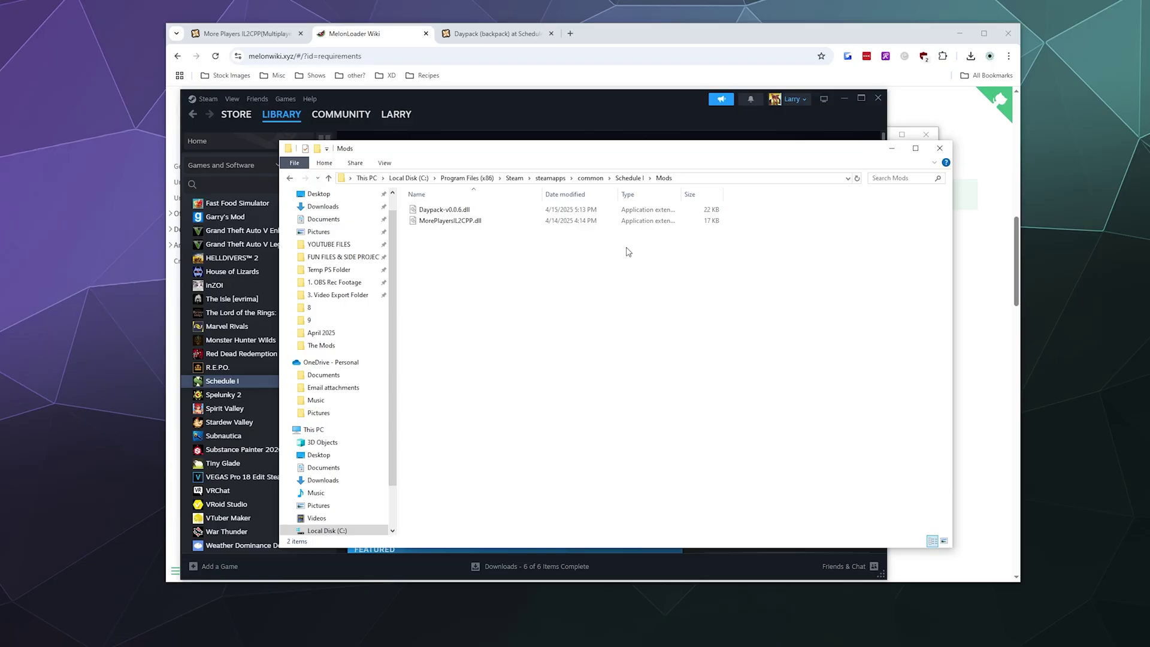
Step: Return to the Daypack (backpack) Nexus page and scroll through its Description
{"action": "left_click", "coordinate": [605, 28]}
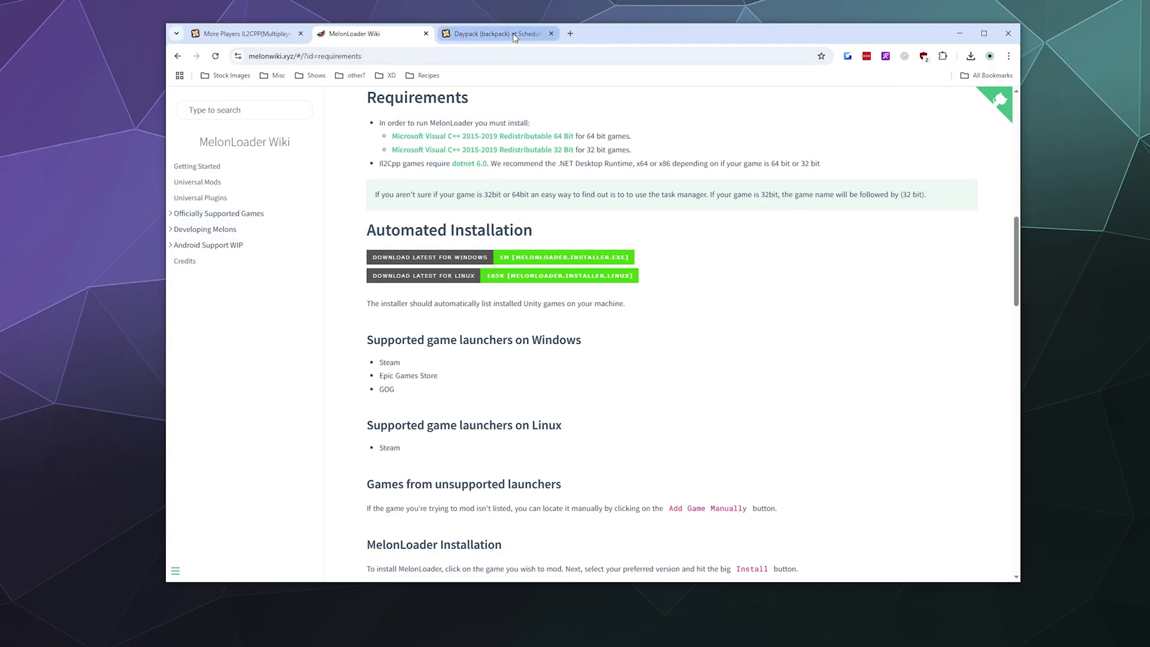
{"action": "left_click", "coordinate": [497, 33]}
{"action": "scroll", "coordinate": [227, 353], "scroll_direction": "down", "scroll_amount": 5}
{"action": "scroll", "coordinate": [226, 353], "scroll_direction": "up", "scroll_amount": 4}
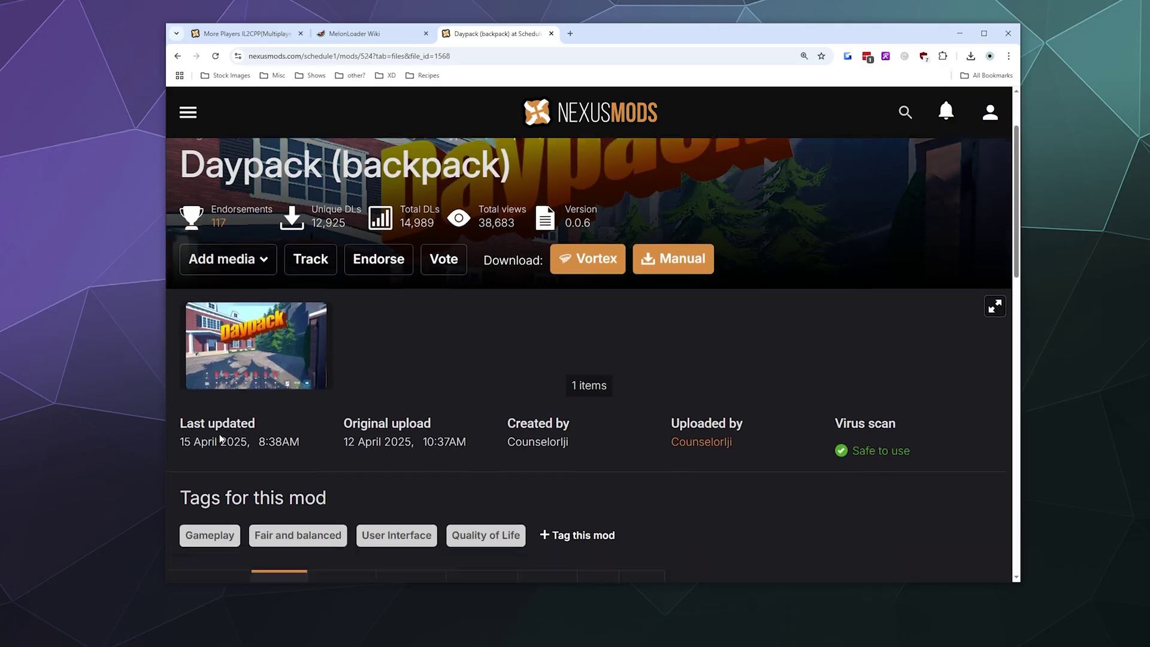
{"action": "scroll", "coordinate": [210, 312], "scroll_direction": "down", "scroll_amount": 4}
{"action": "left_click", "coordinate": [209, 319]}
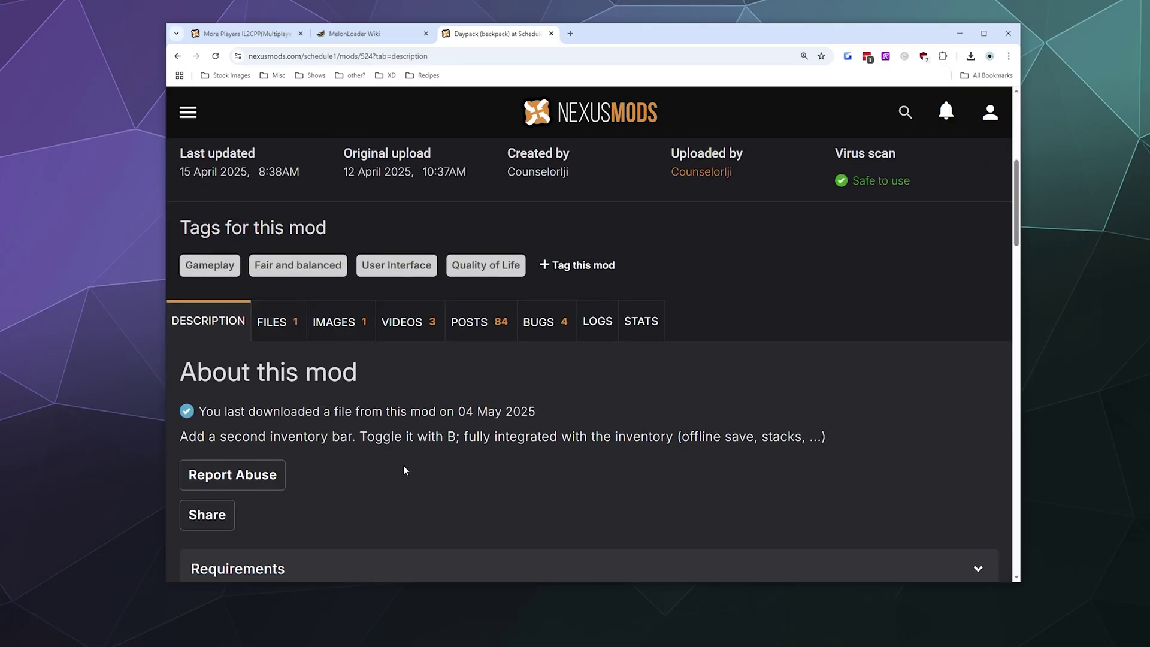
{"action": "scroll", "coordinate": [404, 465], "scroll_direction": "down", "scroll_amount": 7}
{"action": "scroll", "coordinate": [358, 536], "scroll_direction": "up", "scroll_amount": 2}
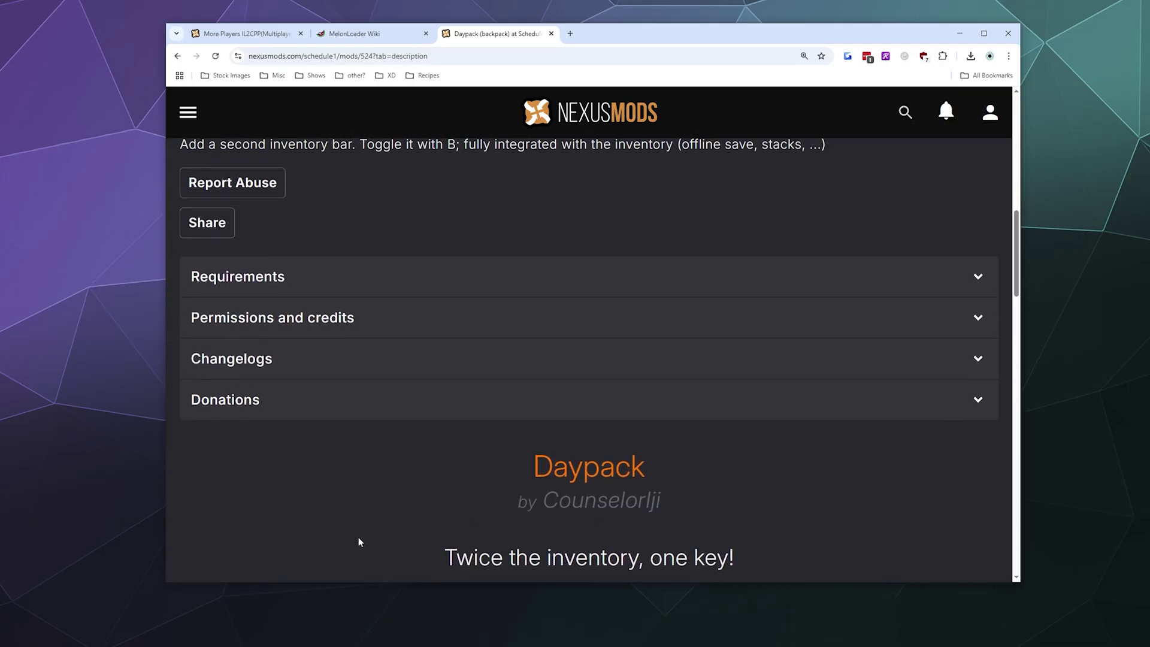
{"action": "scroll", "coordinate": [354, 534], "scroll_direction": "down", "scroll_amount": 1}
{"action": "scroll", "coordinate": [353, 534], "scroll_direction": "down", "scroll_amount": 5}
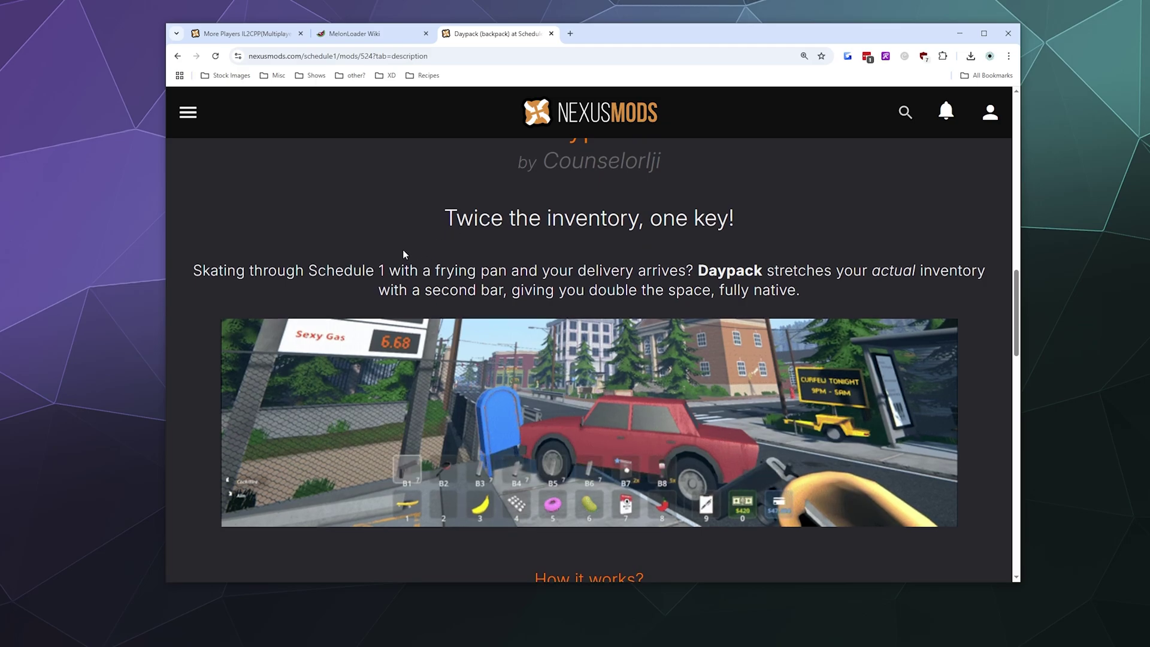
{"action": "scroll", "coordinate": [403, 249], "scroll_direction": "down", "scroll_amount": 3}
{"action": "scroll", "coordinate": [401, 248], "scroll_direction": "up", "scroll_amount": 3}
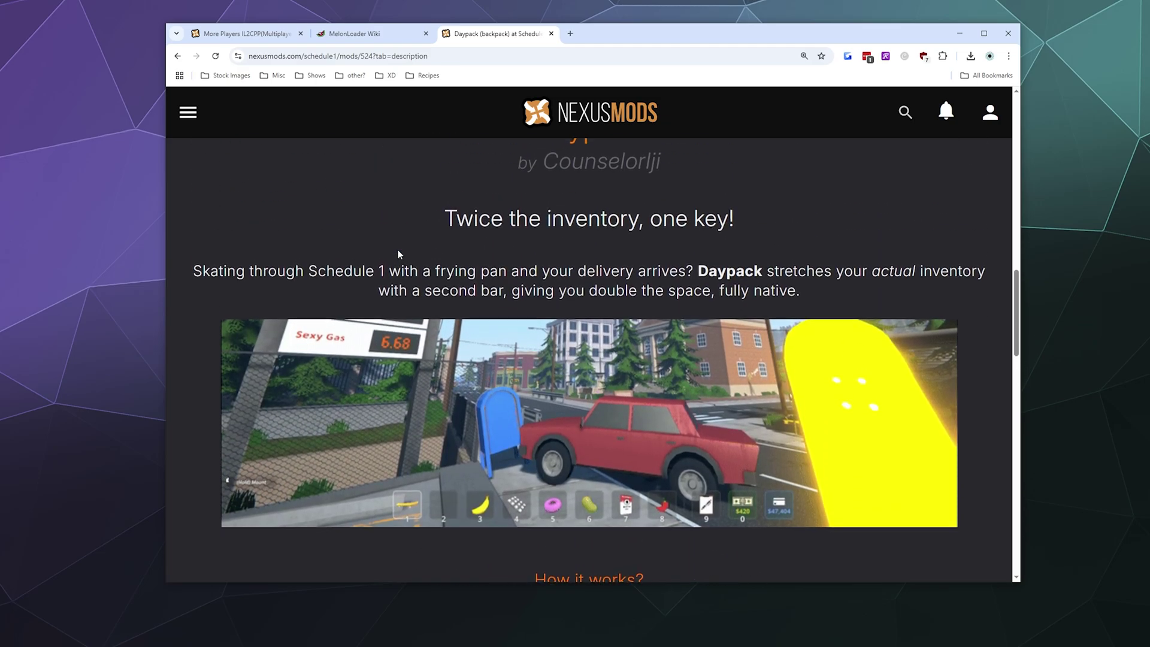
{"action": "scroll", "coordinate": [398, 250], "scroll_direction": "up", "scroll_amount": 6}
{"action": "scroll", "coordinate": [397, 250], "scroll_direction": "up", "scroll_amount": 8}
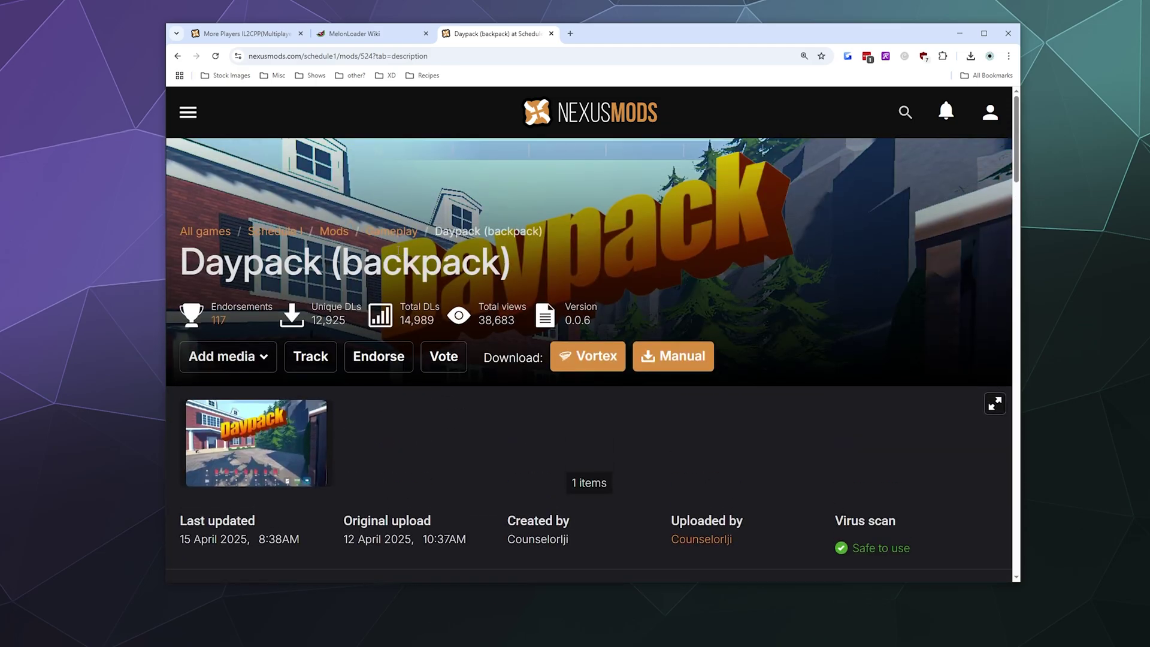